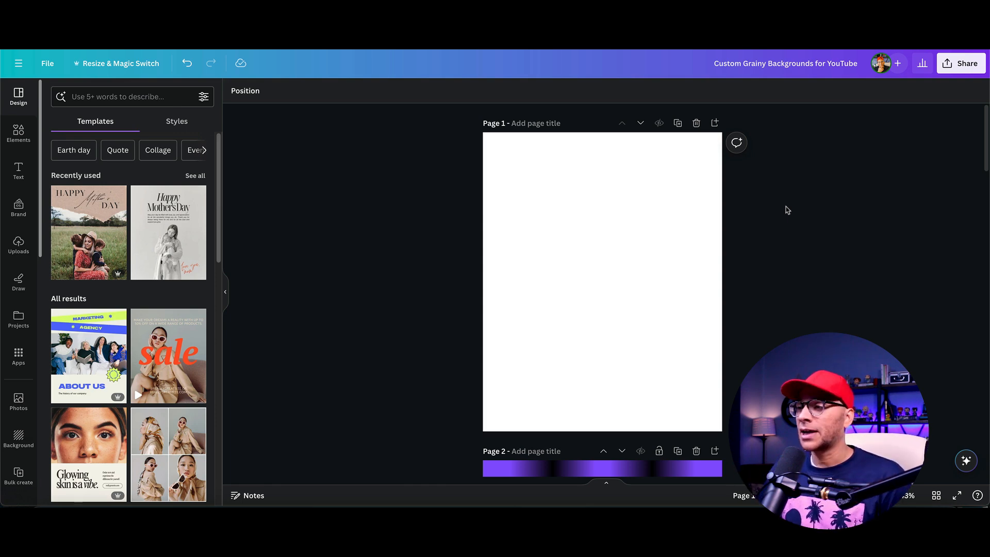
Add a rectangle to page 1, stretch it over the full page height, and place a duplicate beside it with a narrow gap.
key("r")
left_click_drag(602, 246, 601, 124)
left_click_drag(605, 317, 602, 437)
left_click_drag(588, 354, 656, 338)
left_click(623, 347)
left_click(570, 342)
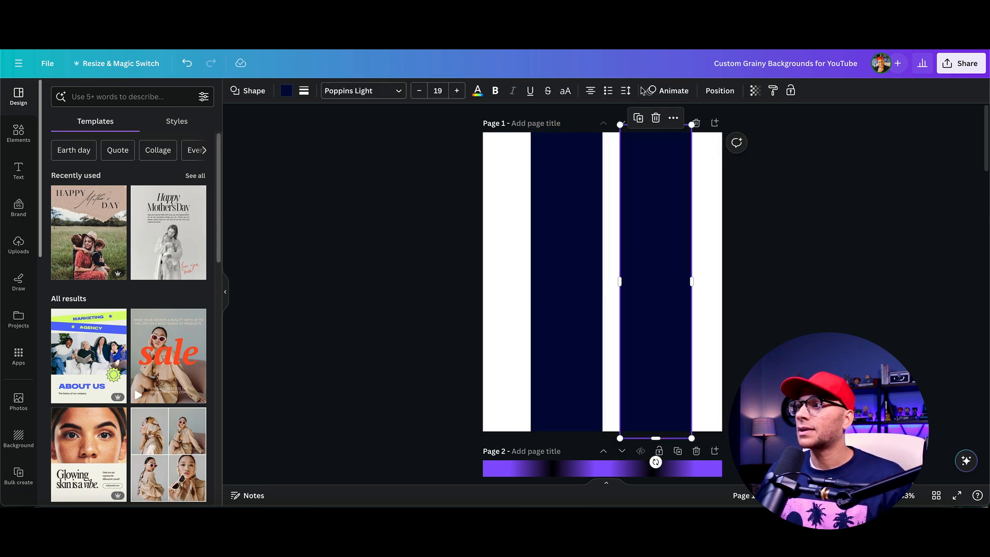
Shorten the right rectangle to about the upper third, duplicate it below with a small gap, and extend the copy to the page's lower edge.
left_click_drag(655, 437, 654, 234)
left_click_drag(669, 166, 668, 274)
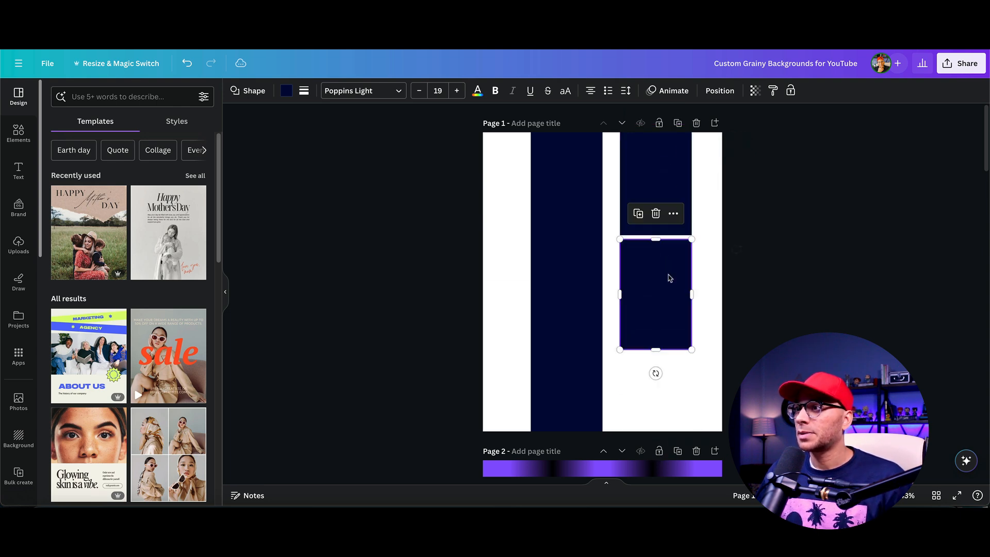
left_click_drag(656, 346, 660, 432)
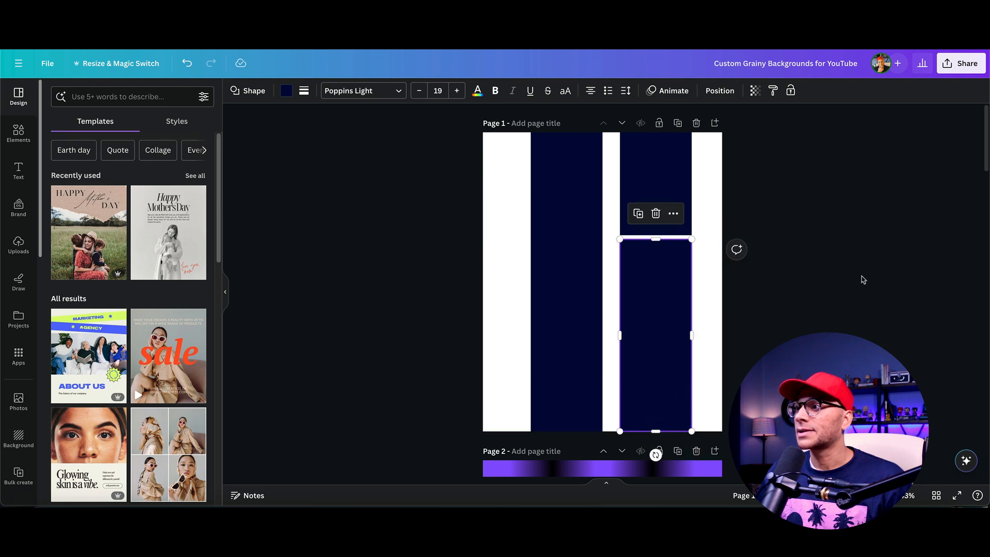
Select all three rectangles together and shift them slightly left to center the group horizontally on the page.
left_click(793, 190)
left_click_drag(793, 190, 572, 338)
left_click_drag(646, 321, 632, 316)
left_click(781, 293)
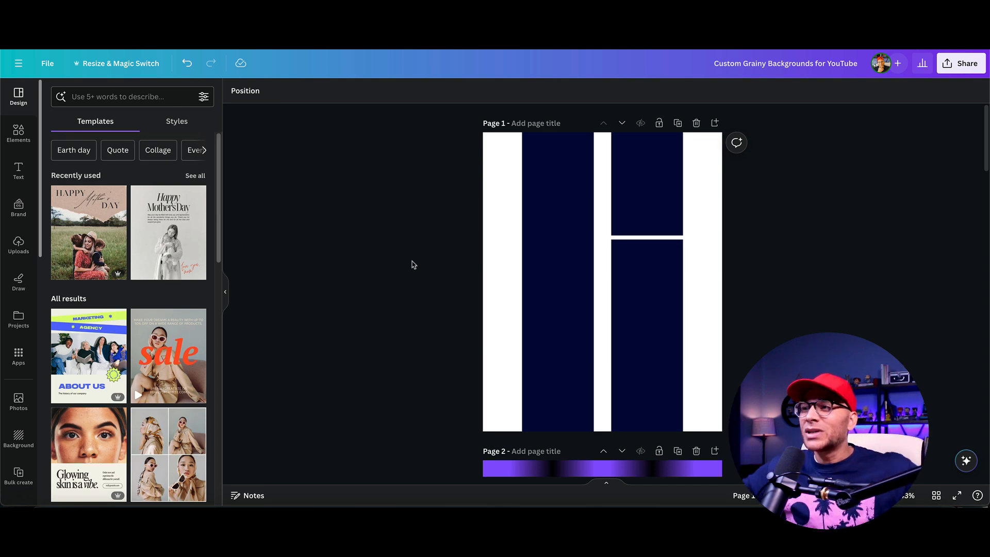
Fill the tall left rectangle with the 90° linear gradient running from transparent to black #000000 and back to transparent.
left_click_drag(428, 238, 567, 326)
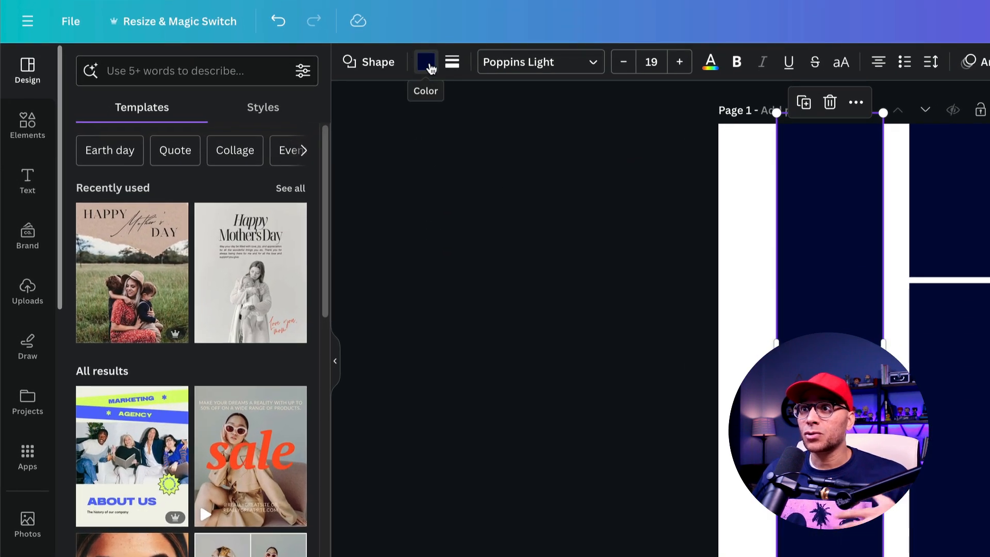
left_click(286, 91)
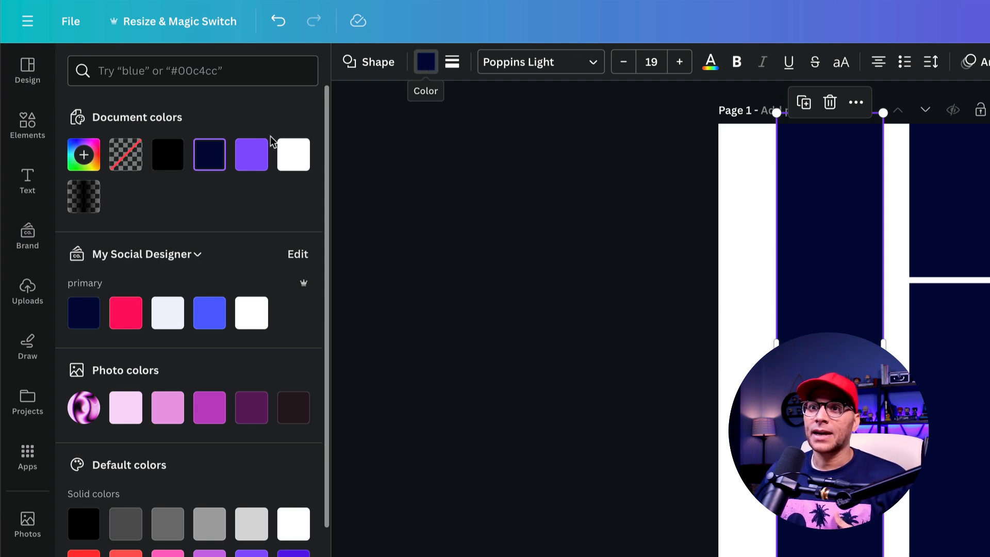
left_click(89, 201)
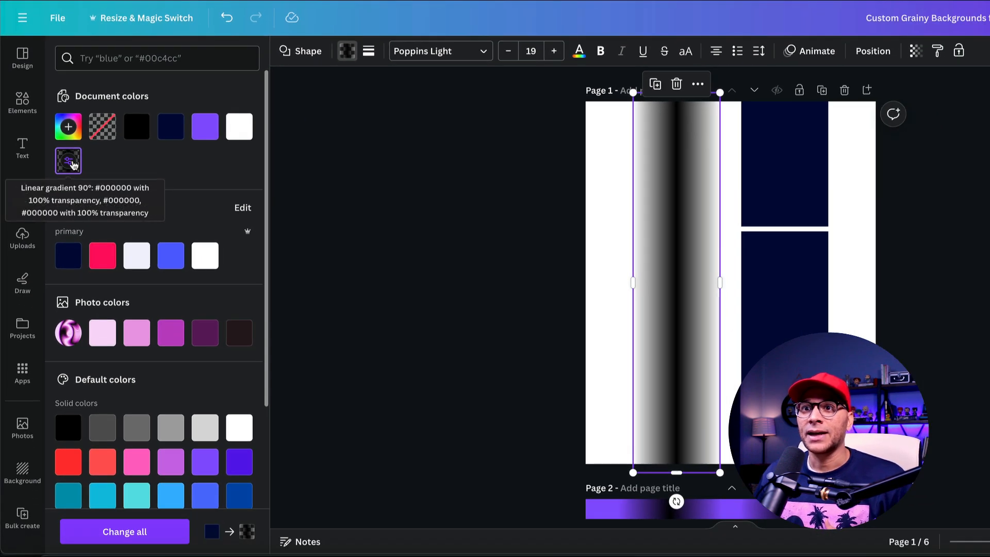
Examine the color and transparency settings of the three color stops in the tall rectangle's gradient.
left_click(89, 201)
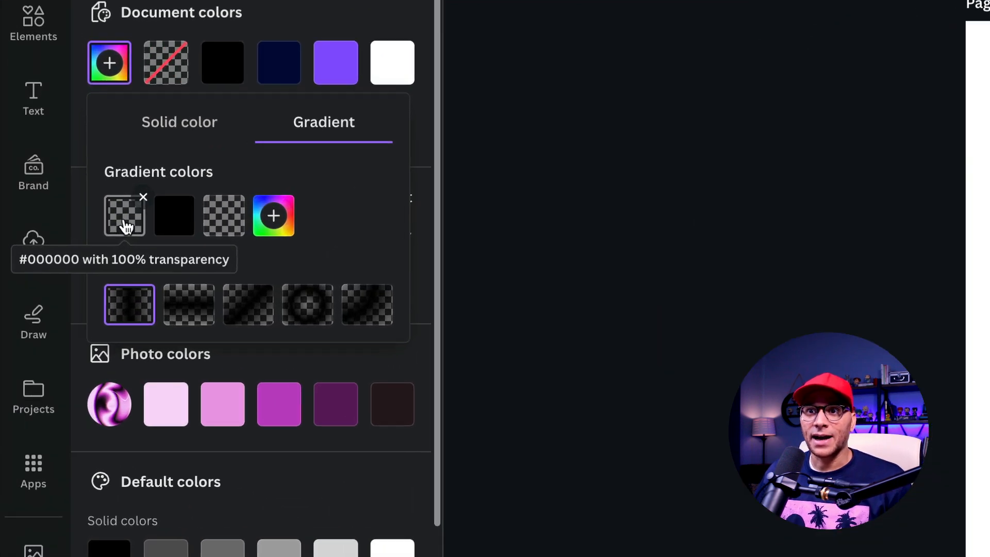
left_click(78, 226)
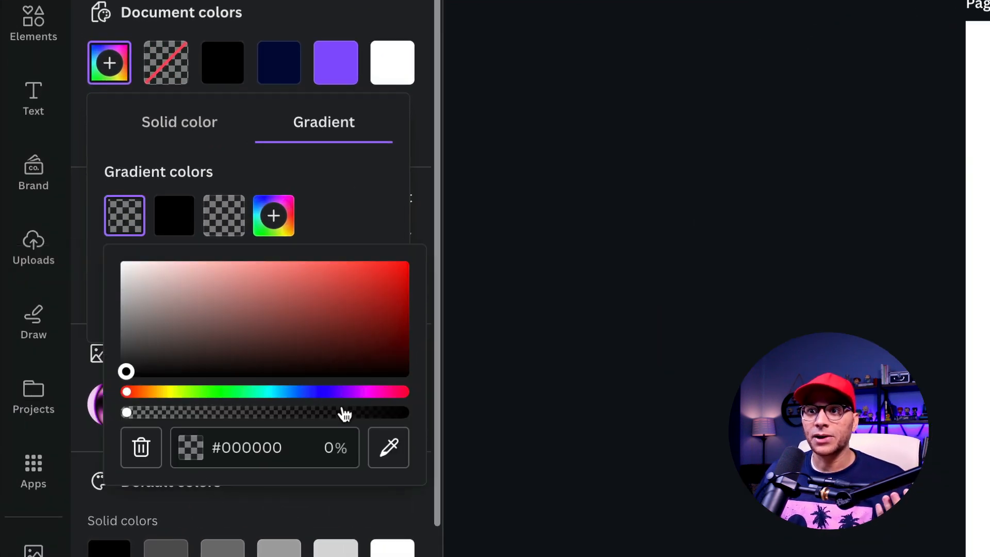
left_click_drag(127, 412, 82, 412)
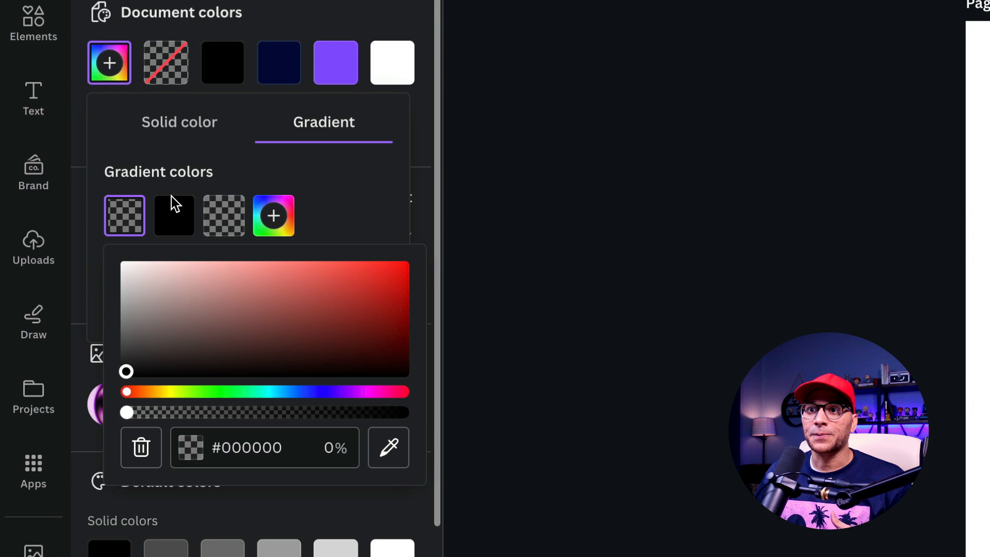
left_click(174, 216)
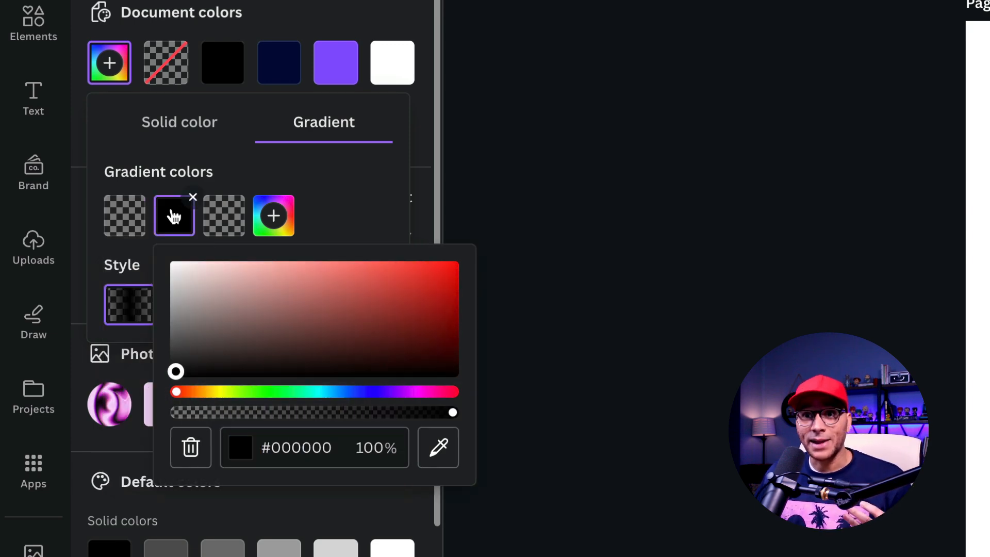
left_click(224, 217)
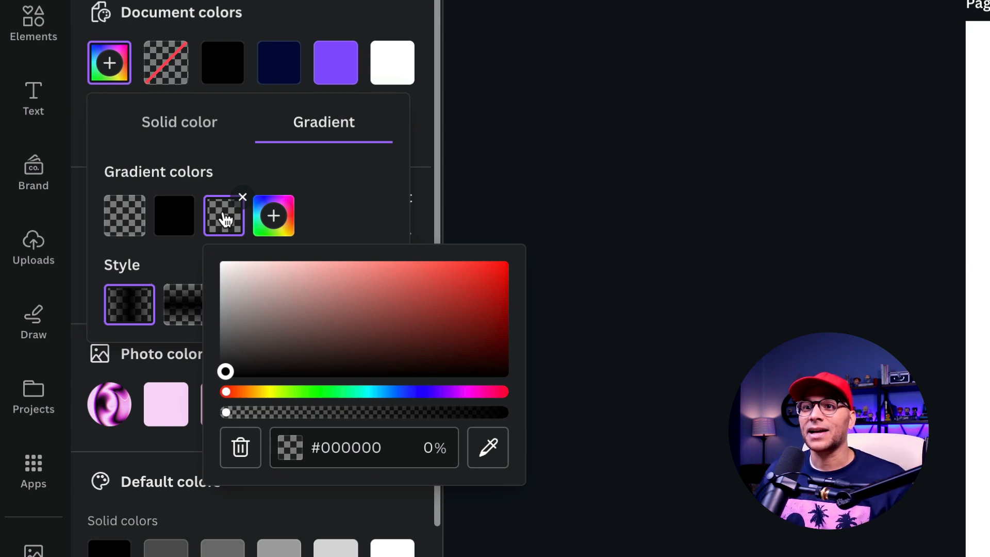
left_click_drag(289, 412, 173, 420)
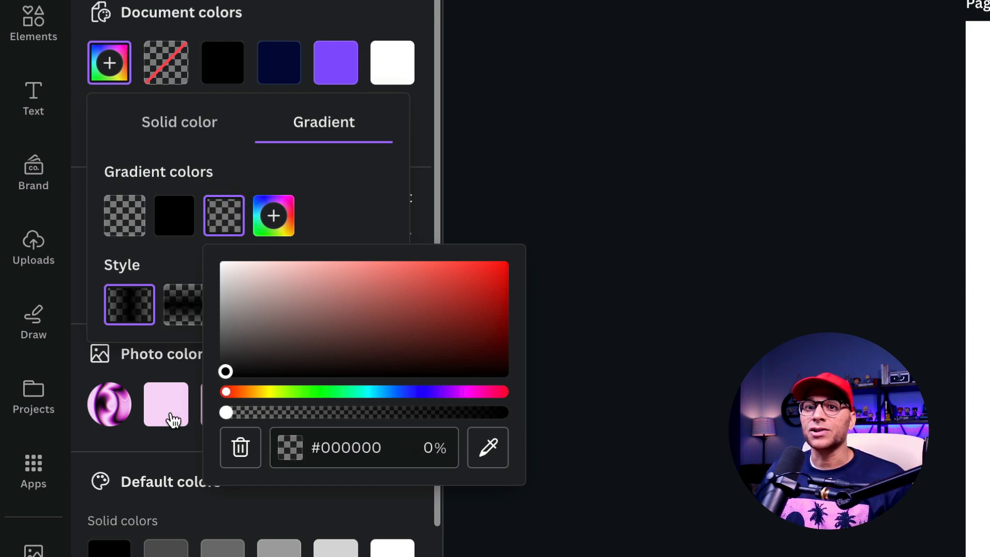
left_click(611, 187)
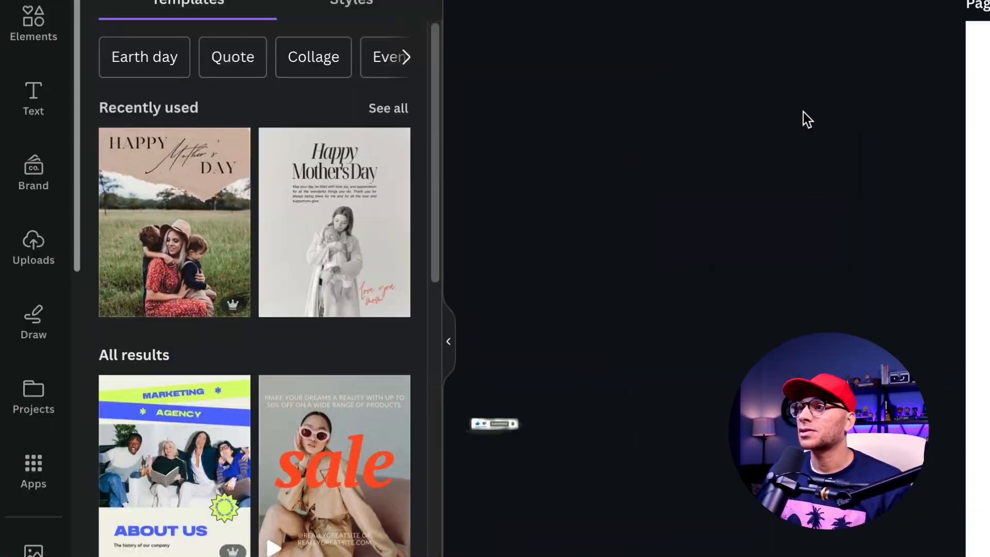
Copy the tall left rectangle's gradient style onto the two stacked rectangles beside it.
left_click_drag(570, 132, 462, 210)
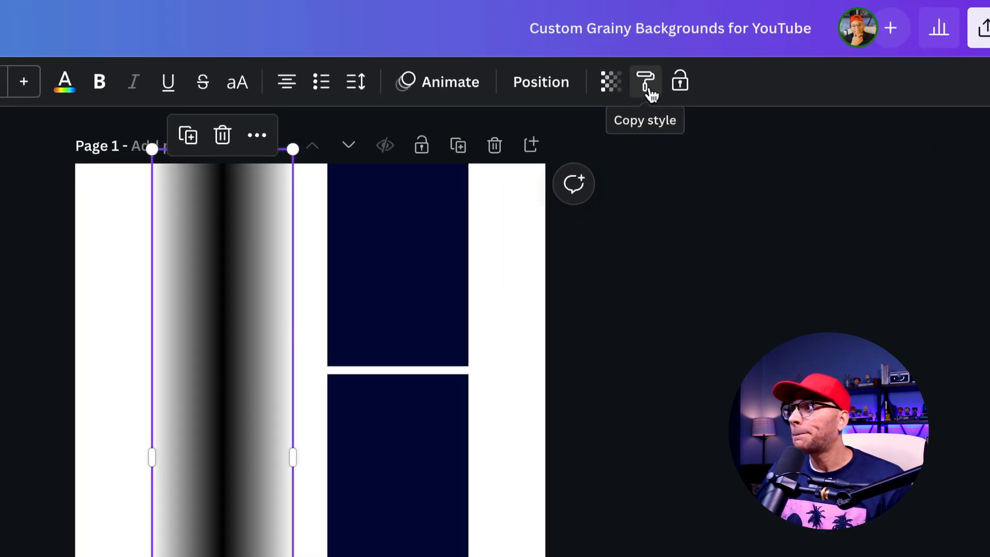
left_click(649, 89)
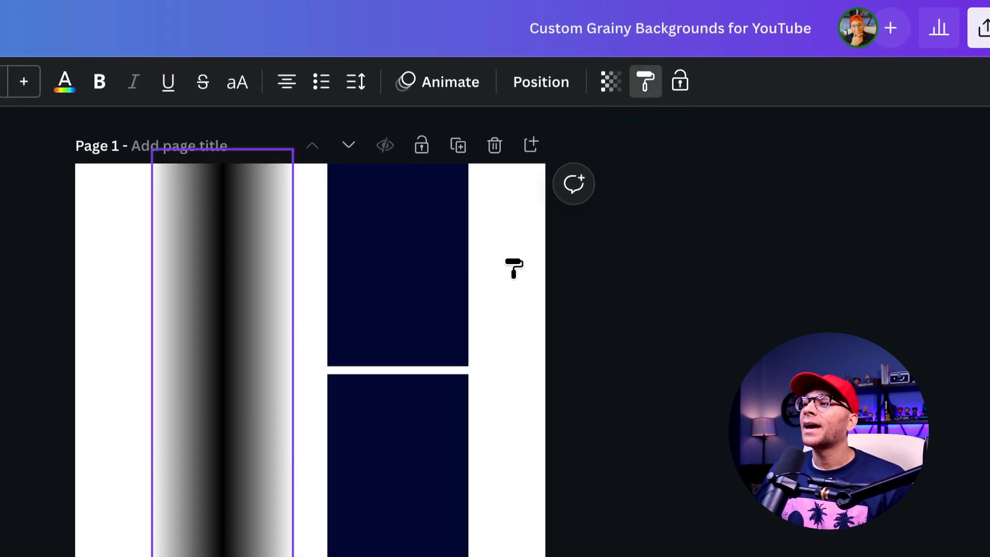
left_click(375, 513)
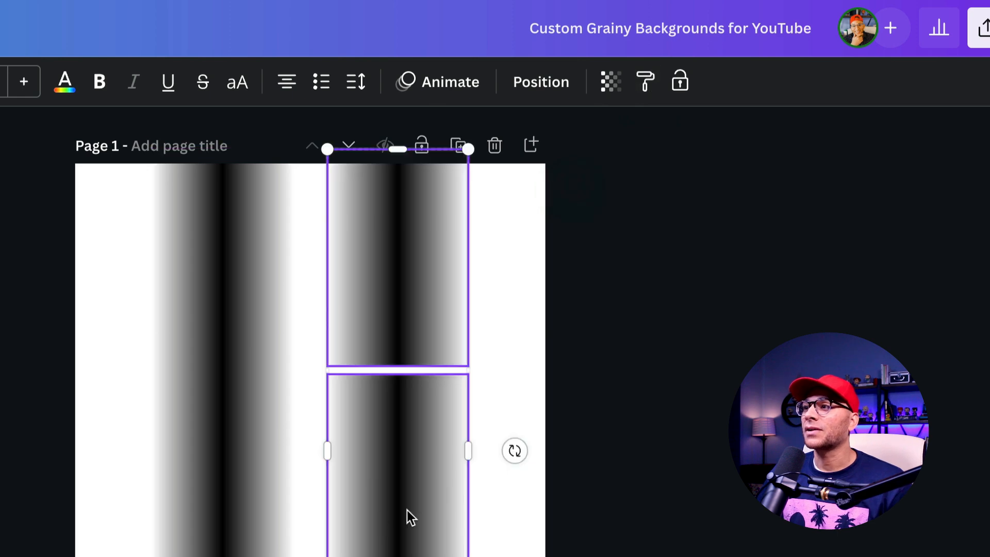
left_click(722, 393)
left_click_drag(620, 288, 84, 551)
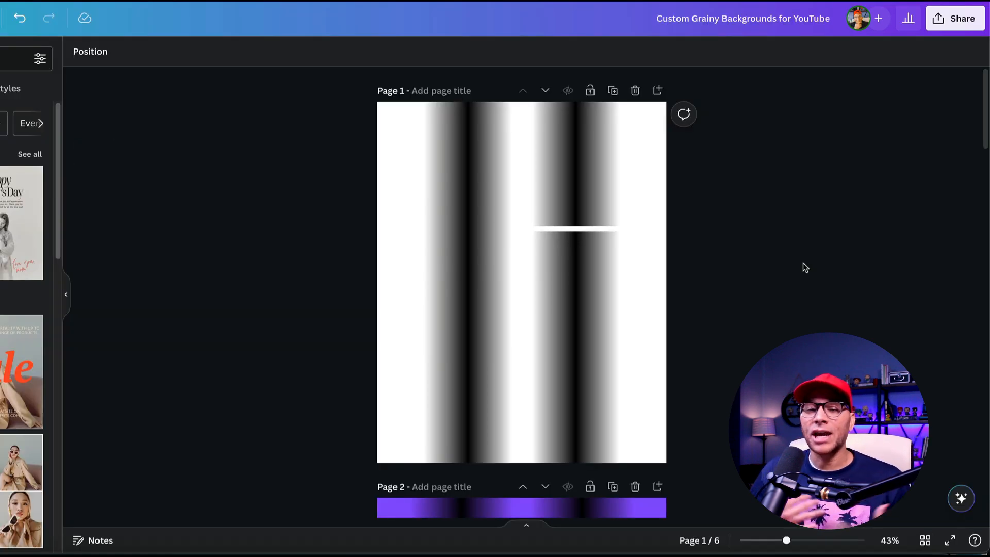
Change the page 1 background color from white to the purple in the document colors.
left_click(394, 118)
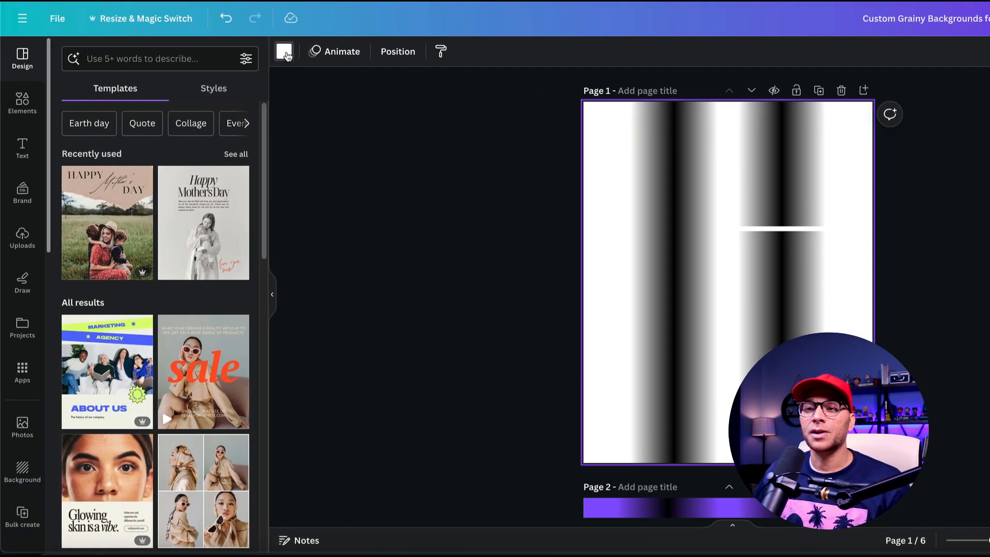
left_click(77, 51)
left_click(135, 128)
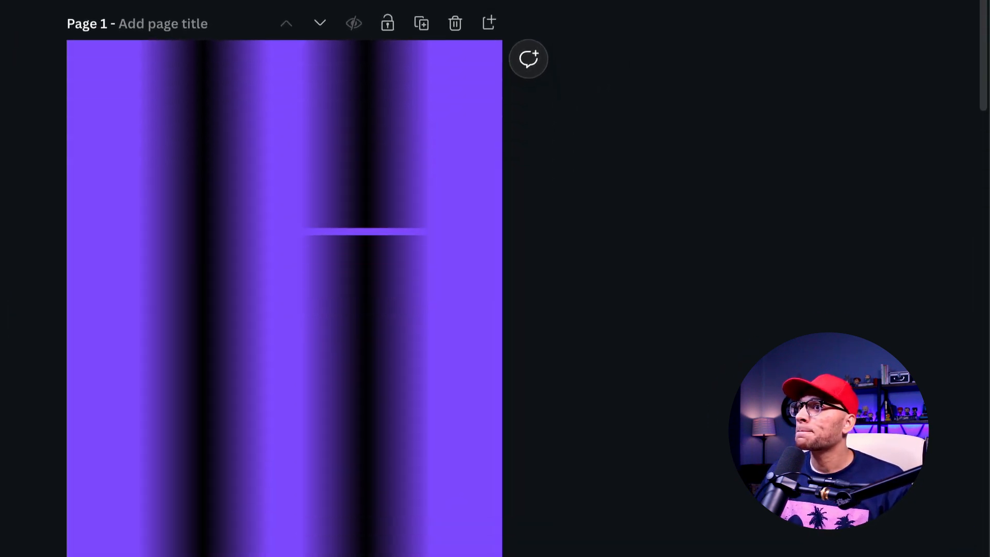
Copy page 1 to the clipboard as an image through the sharing options.
left_click(947, 1)
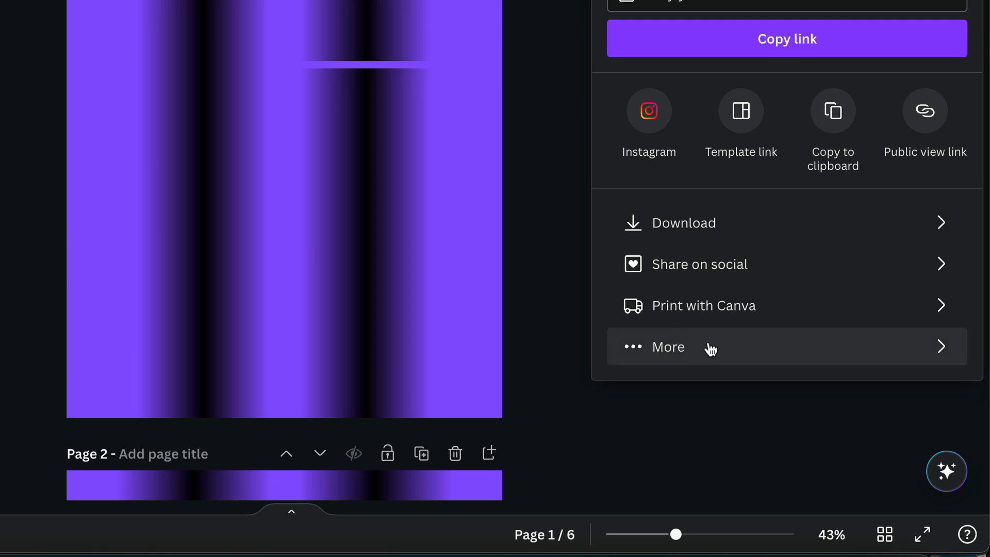
left_click(711, 349)
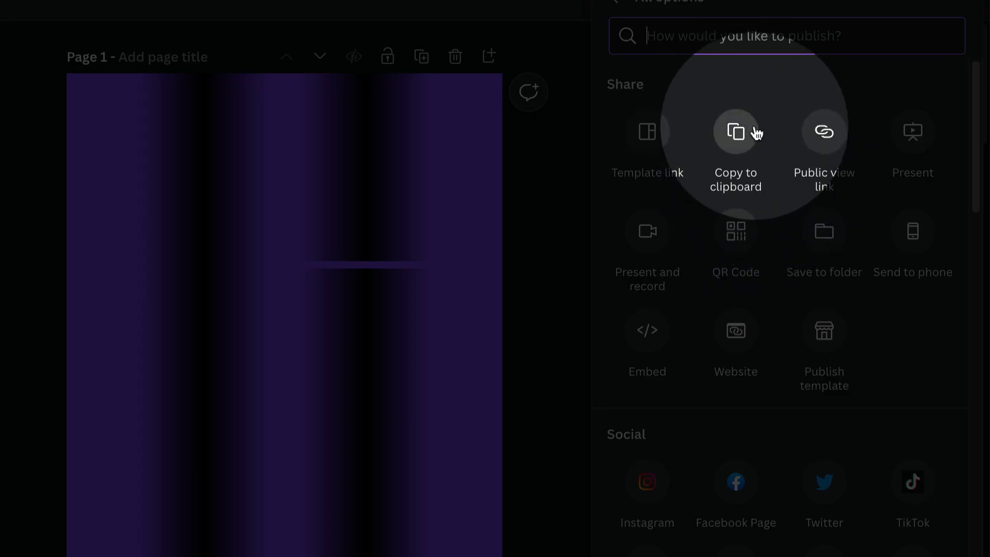
left_click(756, 133)
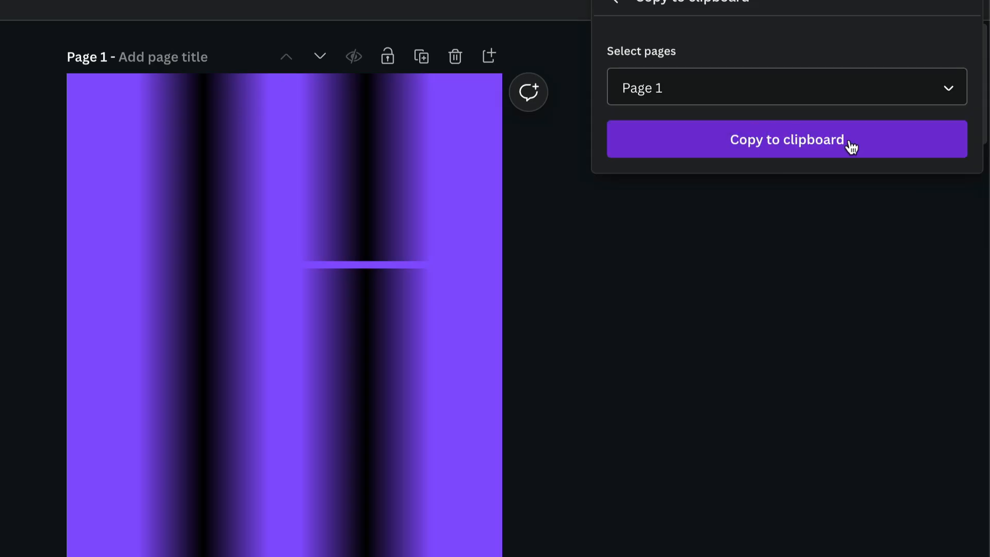
left_click(851, 147)
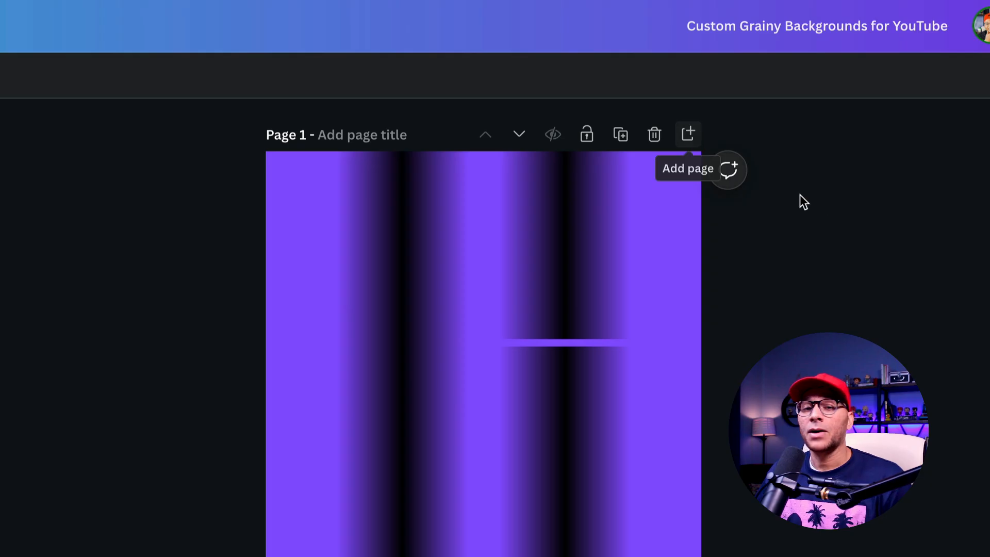
Add a page after page 1, paste the copied page image onto it, and make that image the page background.
left_click(689, 136)
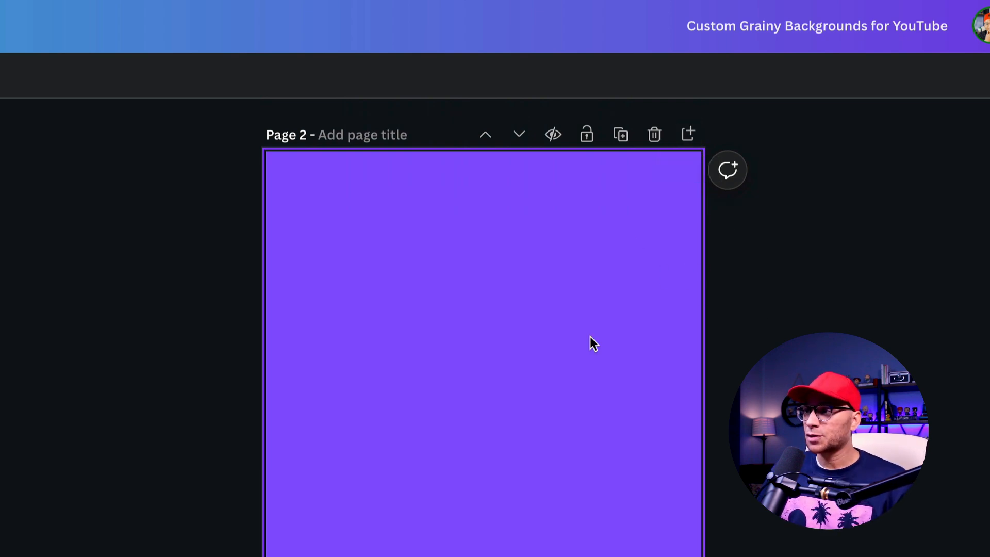
key("super+v")
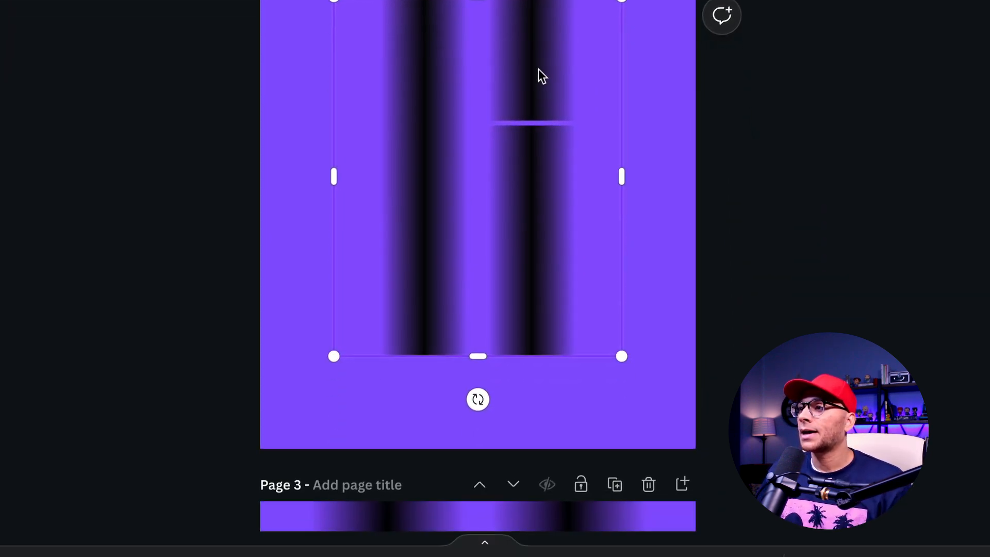
right_click(538, 75)
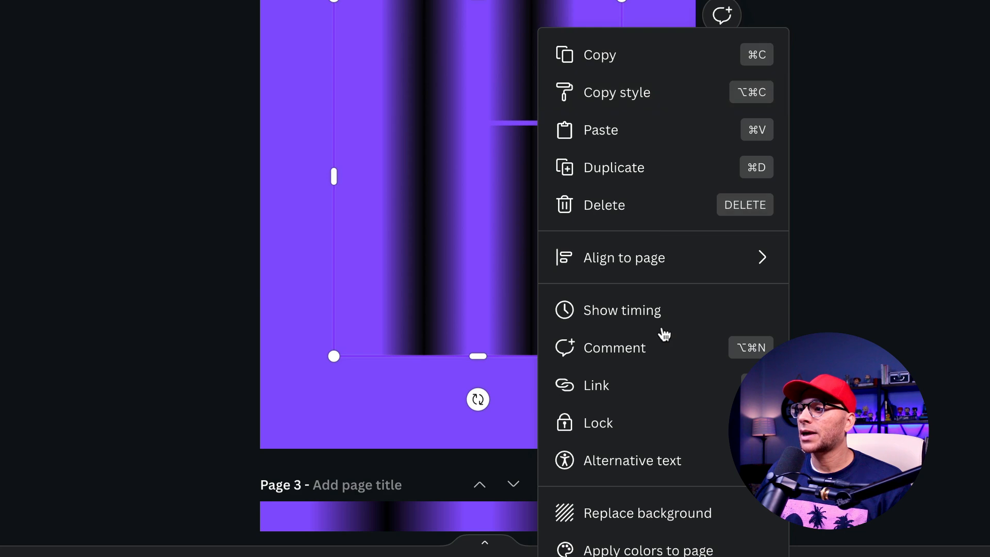
left_click(736, 522)
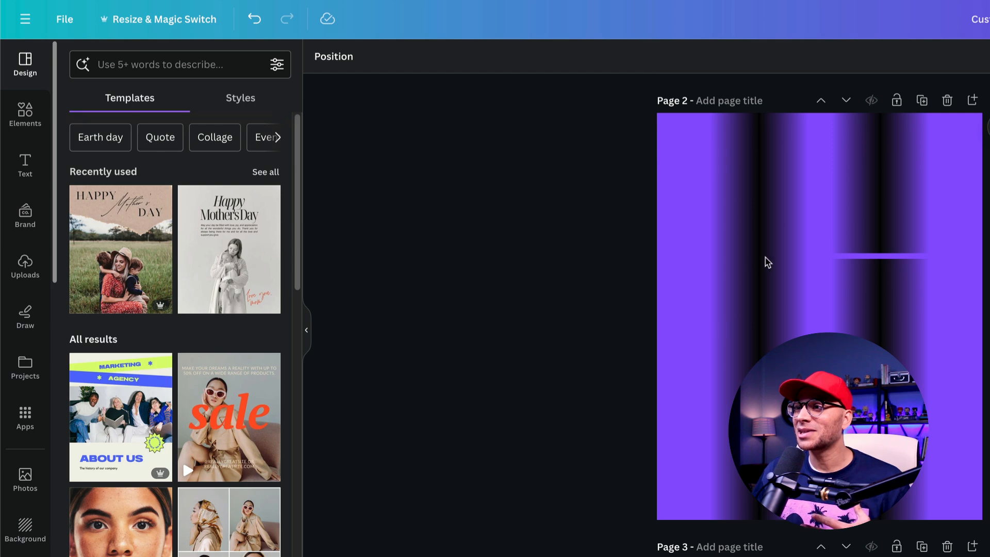
Open photo editing for the page 2 background image and switch back to the old photo editor.
left_click(758, 262)
left_click(343, 59)
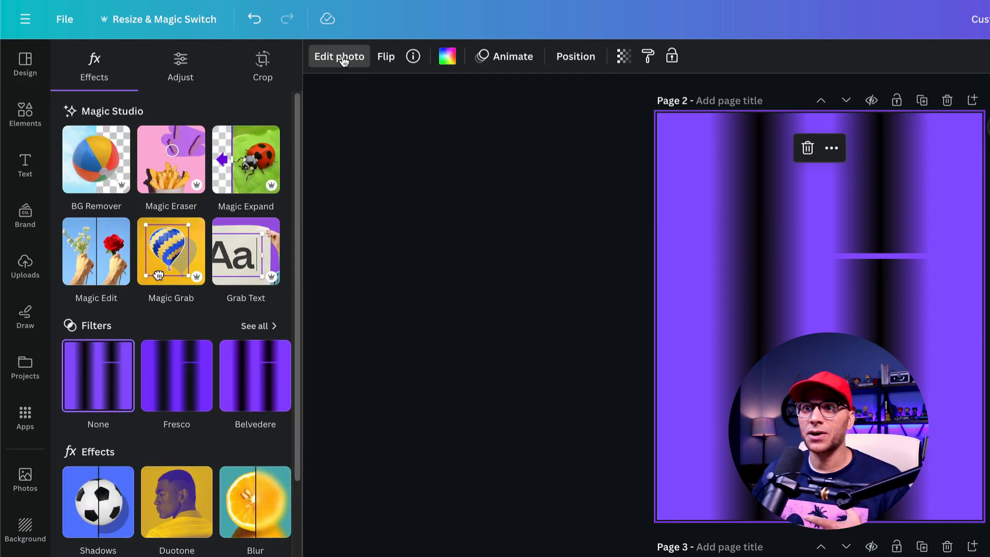
scroll(260, 531, "down", 4)
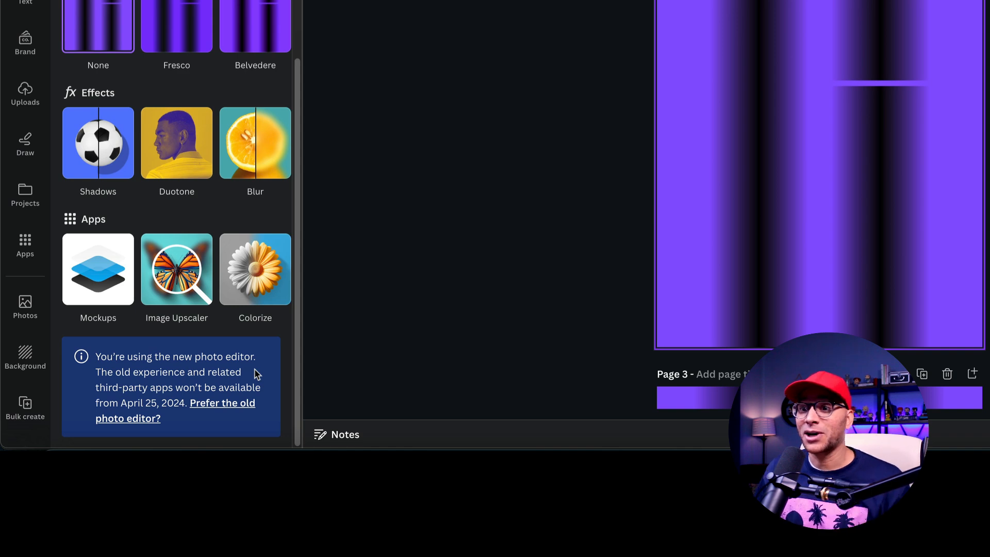
left_click(232, 409)
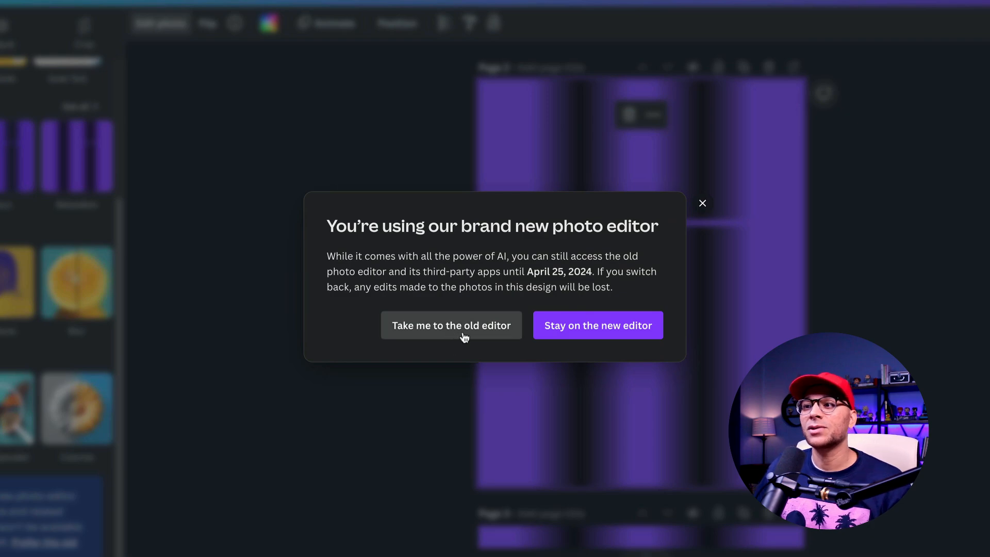
left_click(463, 337)
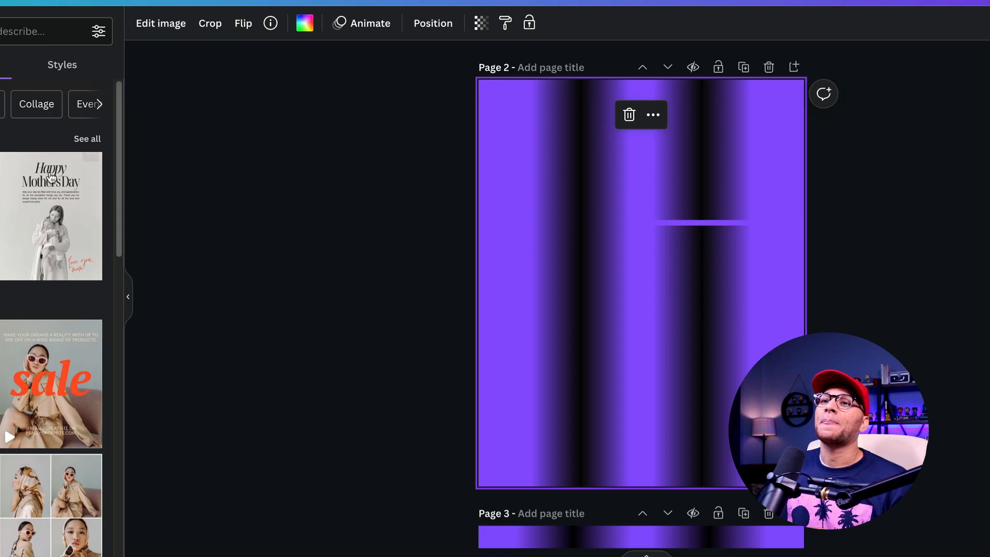
Open the page 2 background image for photo editing and choose the Wobble effect from the Liquify set.
left_click(165, 28)
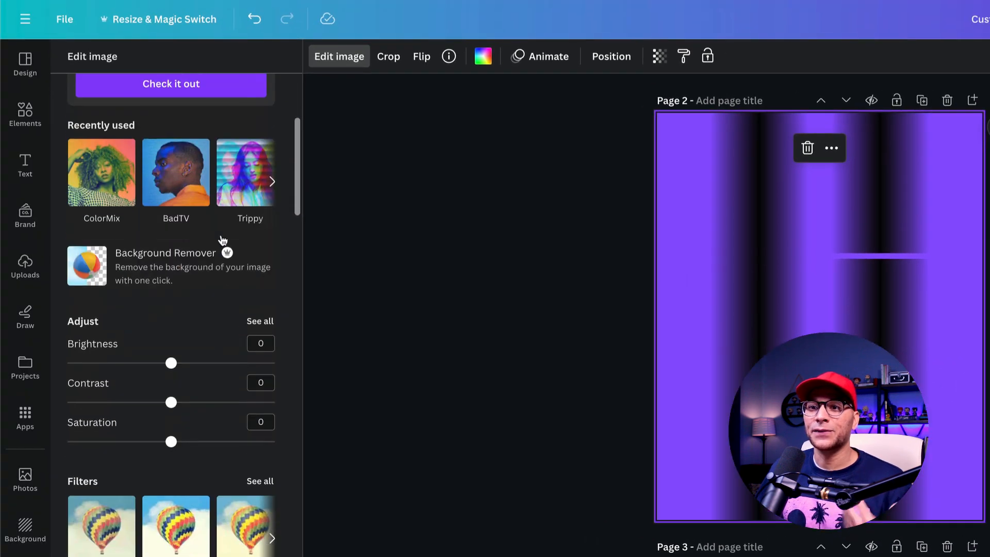
scroll(222, 240, "down", 5)
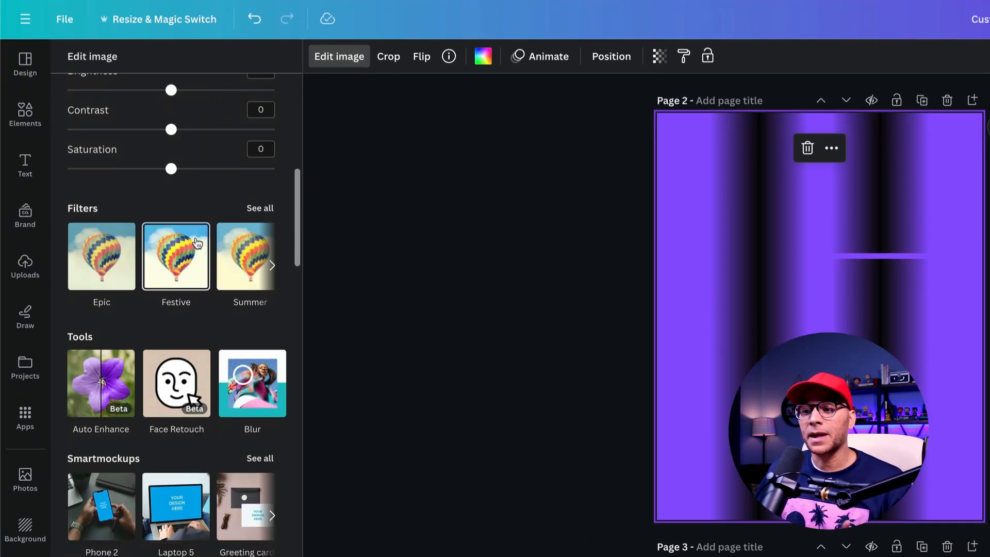
scroll(197, 243, "down", 14)
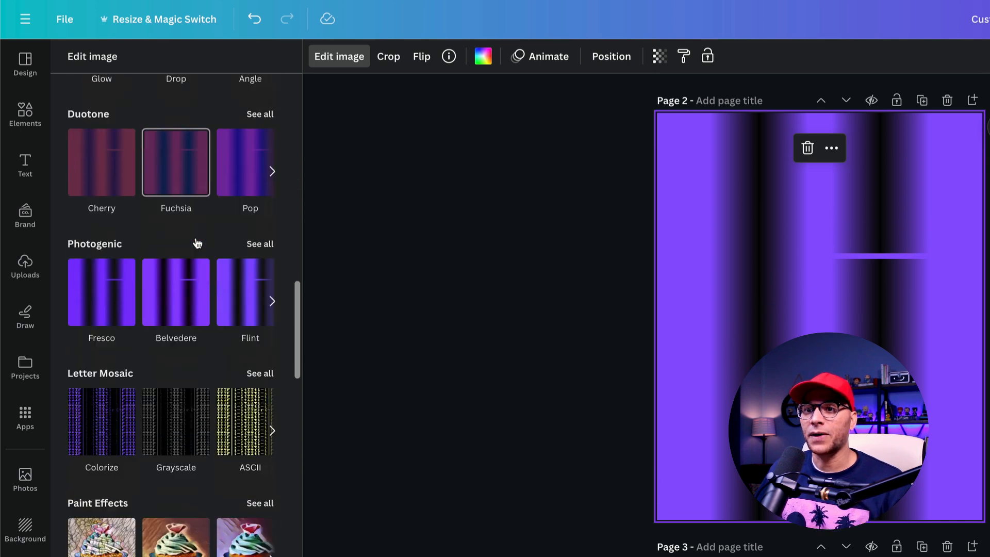
scroll(196, 242, "down", 12)
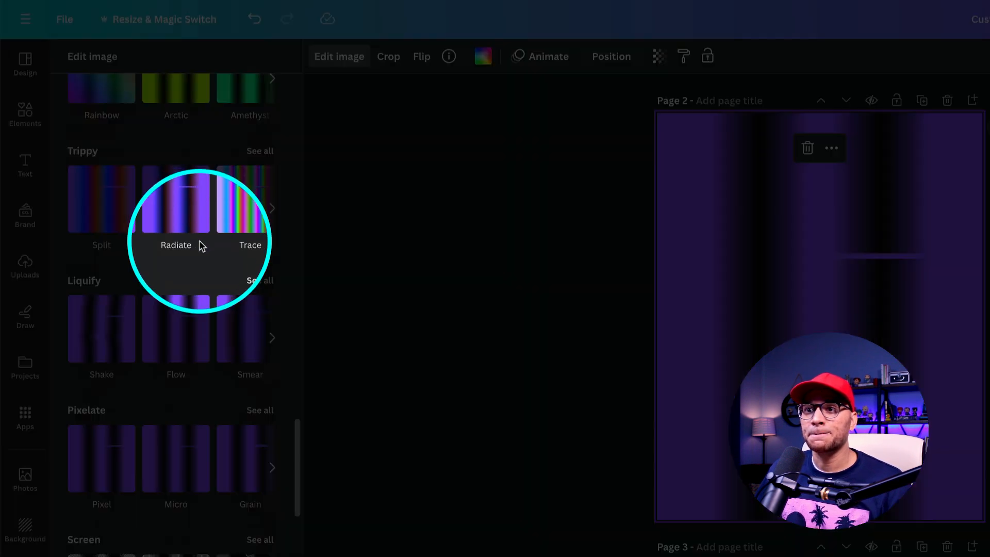
left_click(254, 281)
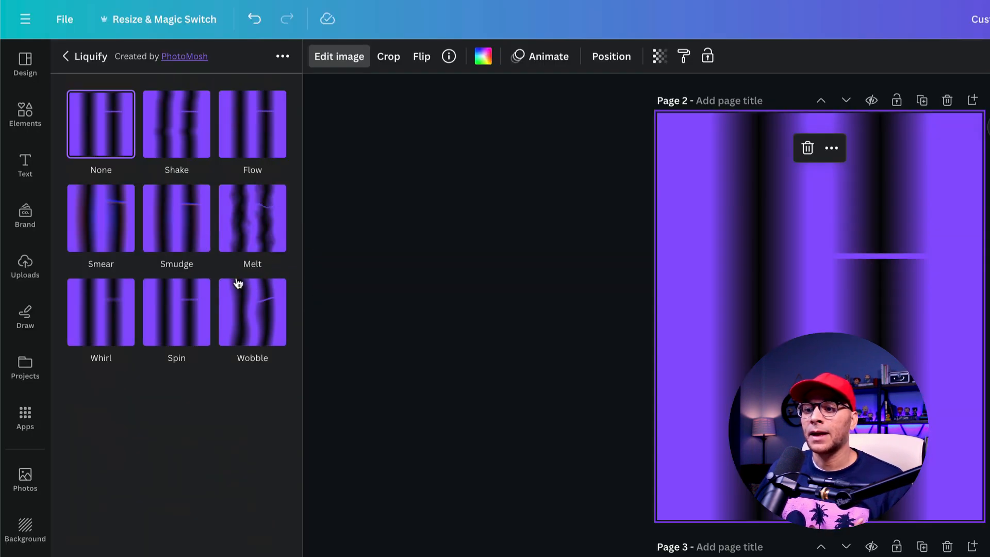
left_click(252, 307)
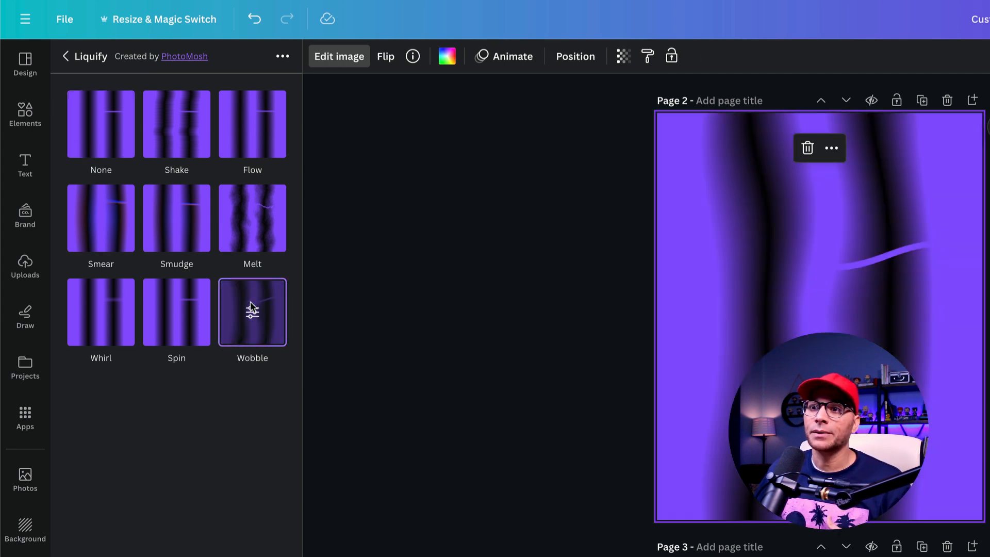
Set the Wobble effect's Amount to 0.05 and Size to 10, and apply it to the image.
left_click(264, 332)
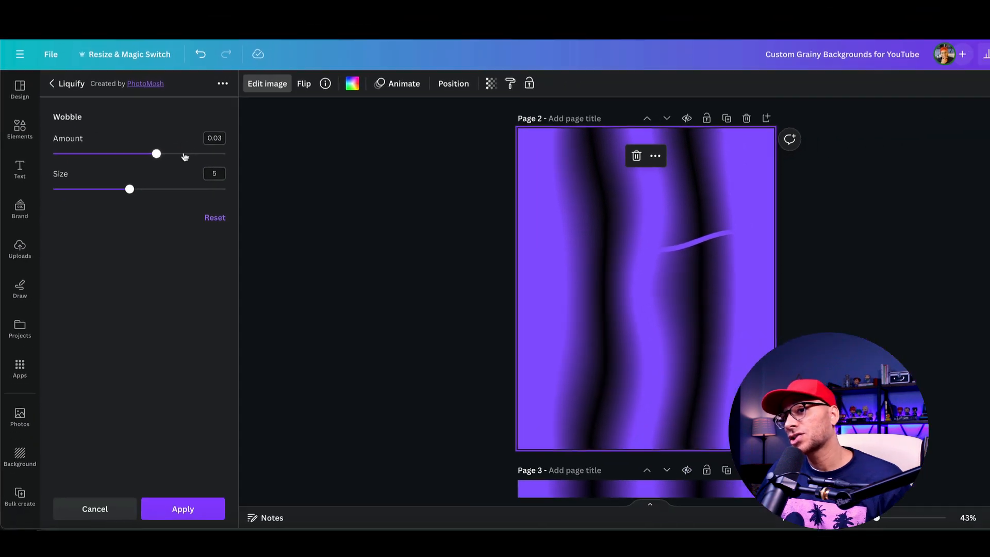
left_click_drag(234, 146, 388, 150)
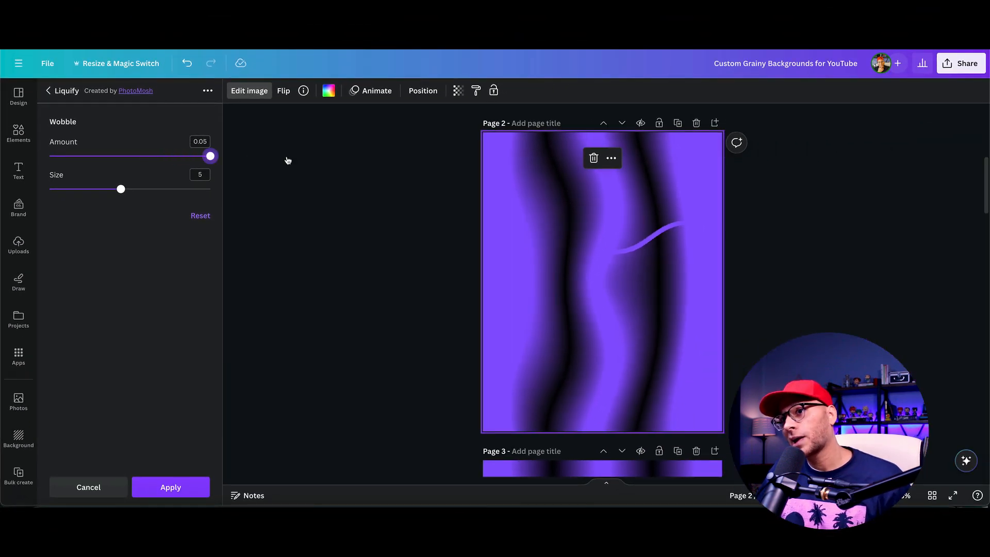
left_click_drag(123, 190, 526, 199)
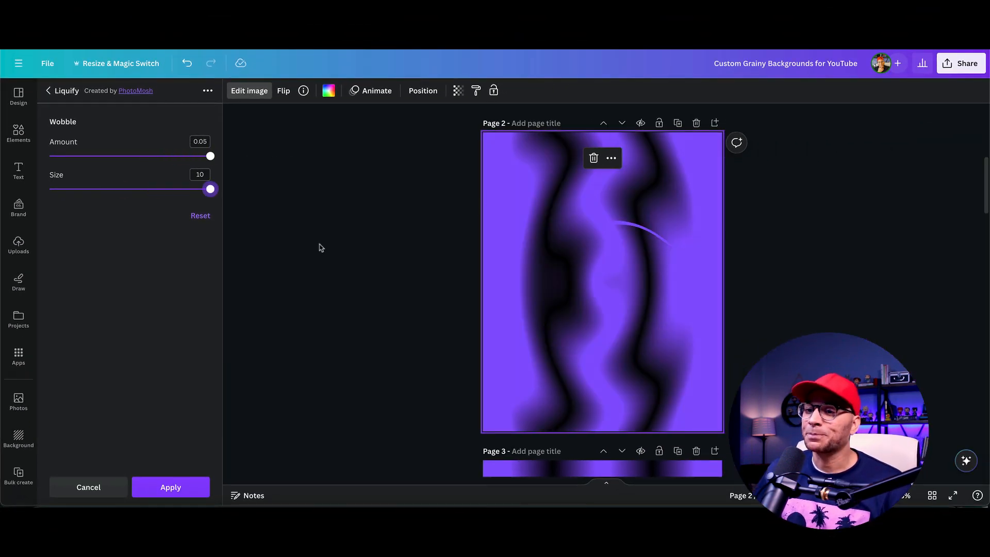
left_click(192, 486)
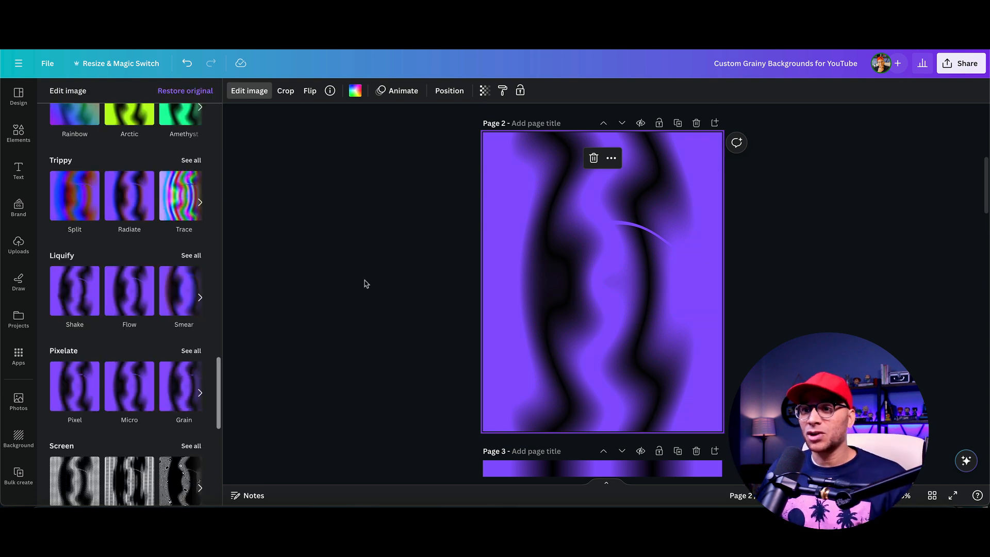
Apply the Liquify Wobble effect a second time, with Amount 0.05 and Size 10.
left_click(190, 256)
left_click(190, 282)
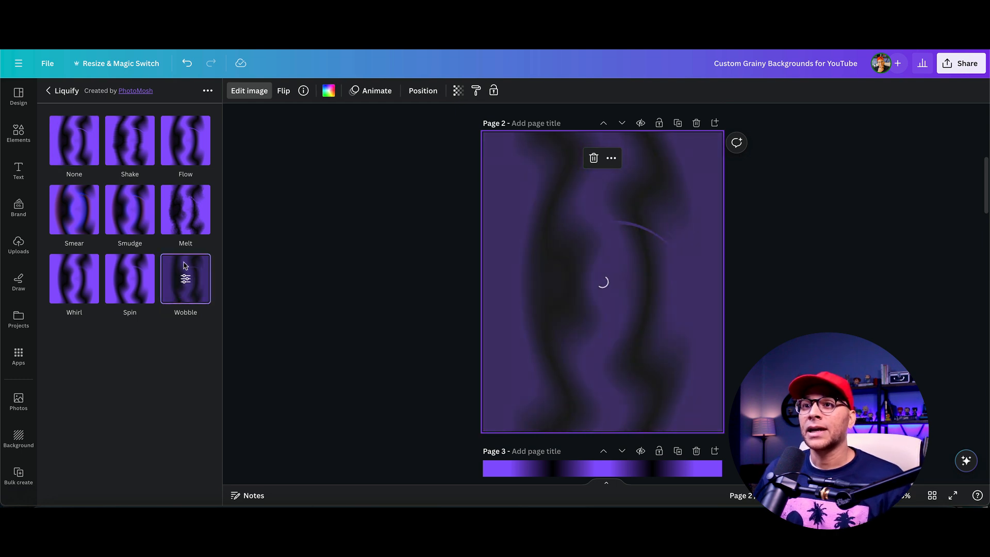
left_click(193, 292)
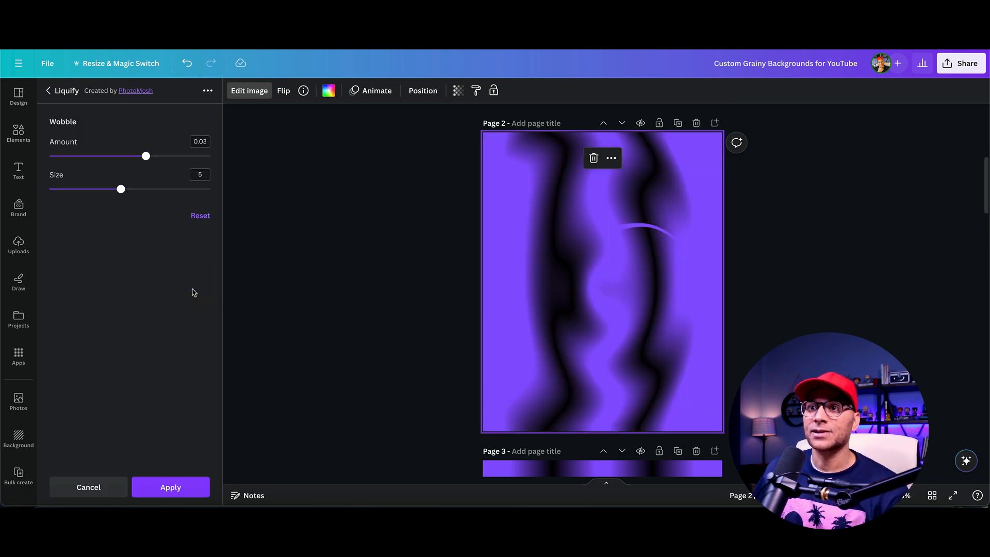
left_click_drag(172, 156, 210, 156)
left_click_drag(122, 189, 397, 189)
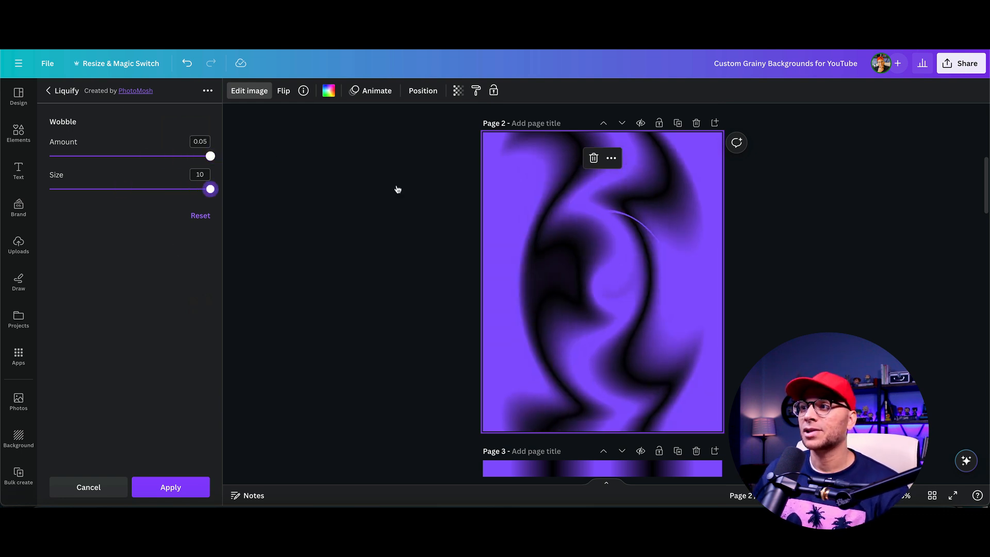
left_click(202, 487)
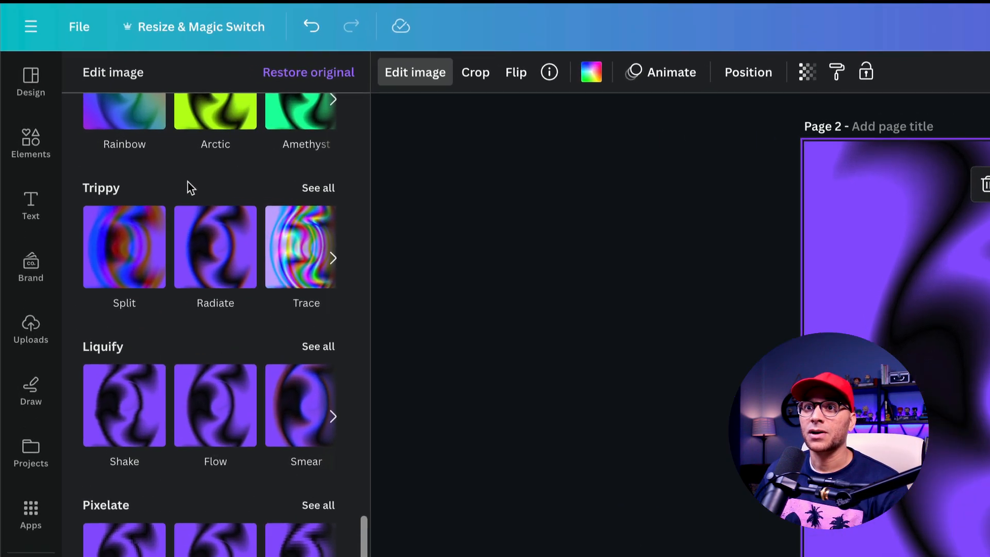
Add the Radiate effect from the Trippy set with a slightly reduced RGB Shift amount.
left_click(191, 161)
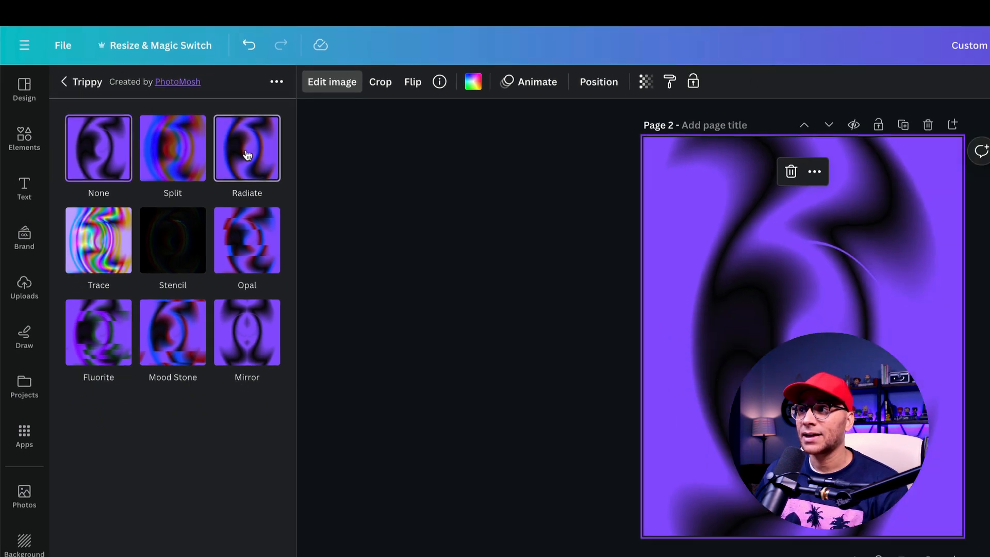
left_click(318, 165)
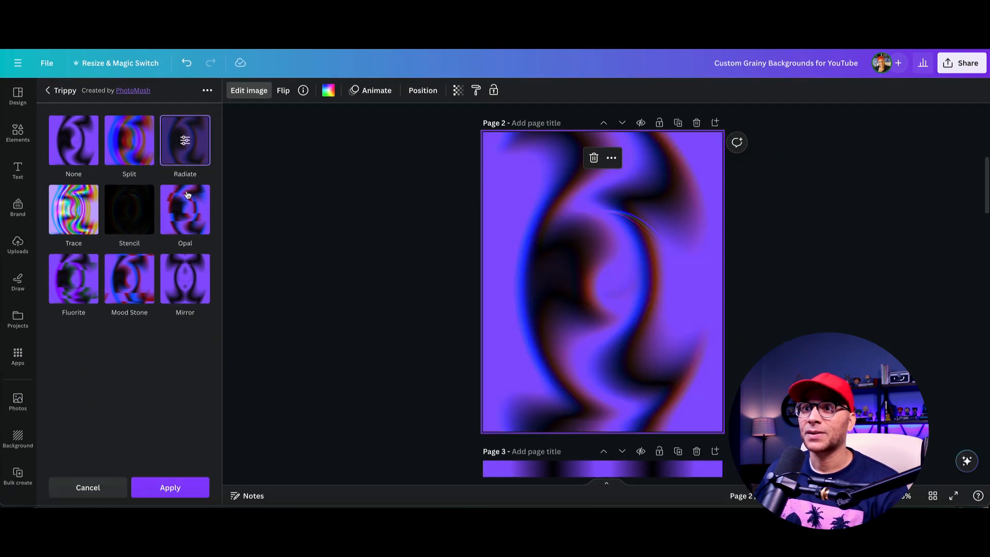
left_click(196, 156)
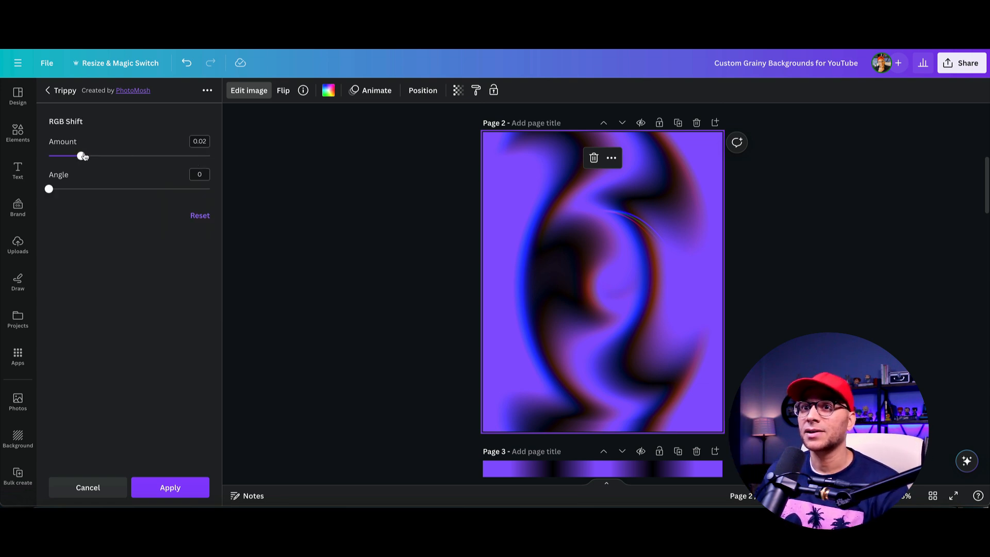
mouse_move(81, 156)
left_mouse_down()
mouse_move(59, 156)
mouse_move(68, 157)
left_mouse_up()
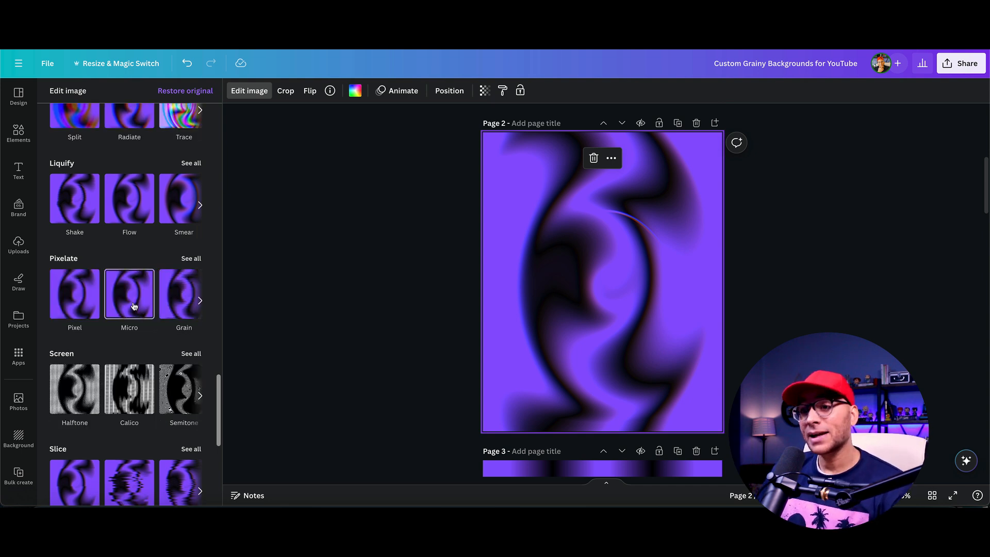
Apply the Fuzz effect from the BadTV set with Fine distort lowered to 0.1.
scroll(165, 257, "up", 6)
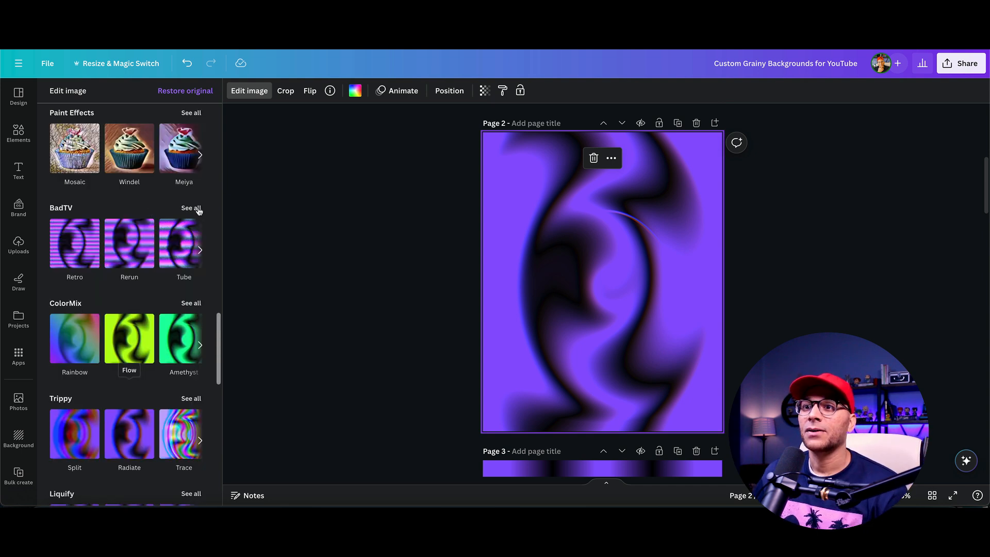
left_click(196, 209)
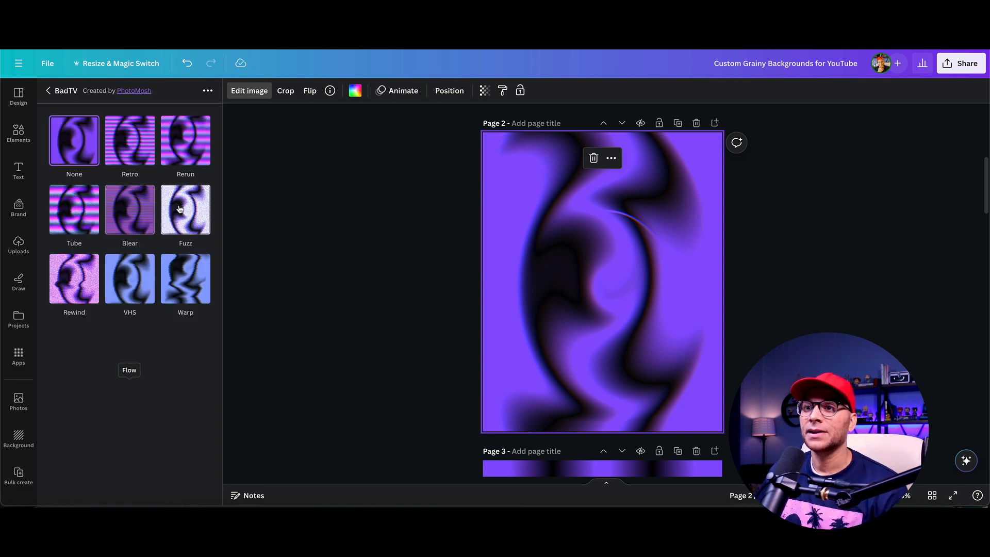
left_click(188, 217)
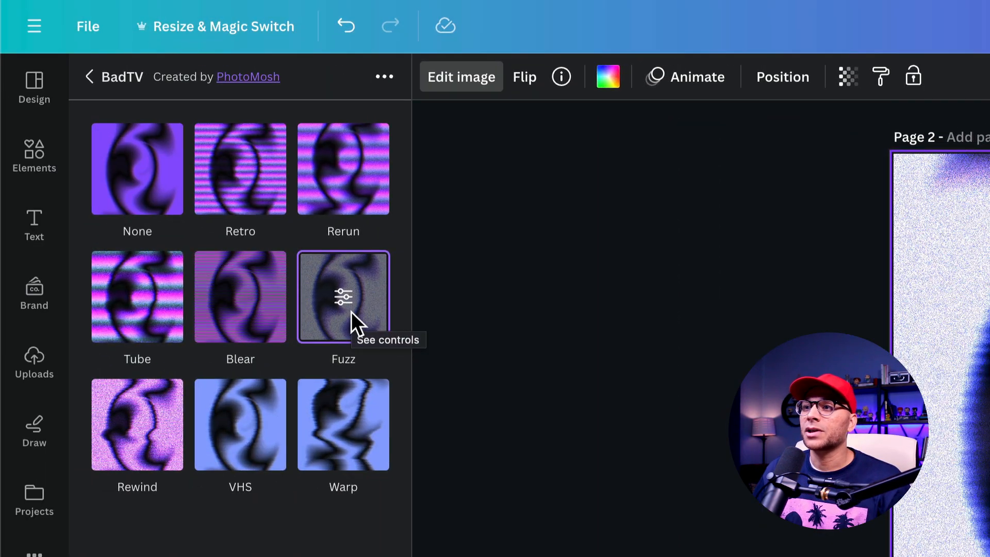
left_click(351, 313)
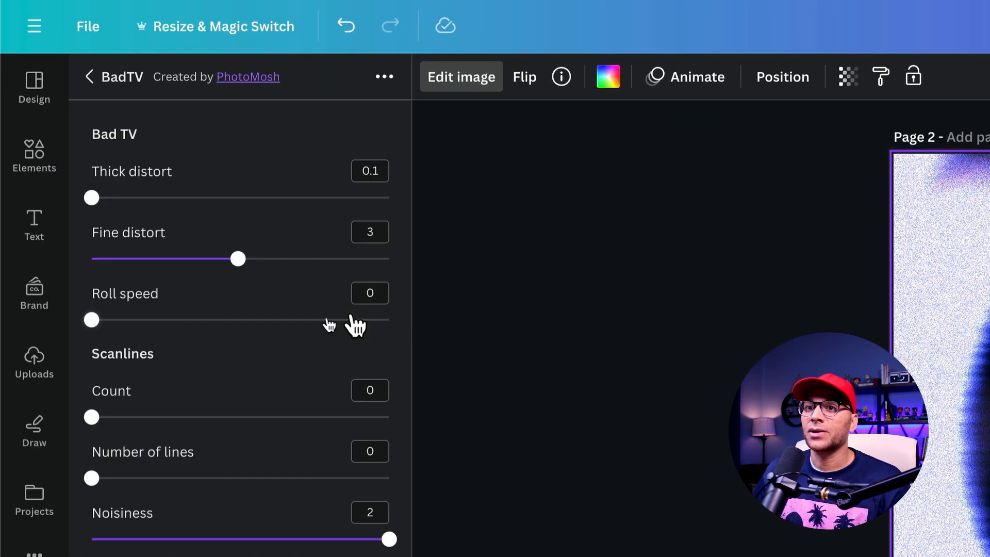
left_click_drag(115, 206, 13, 200)
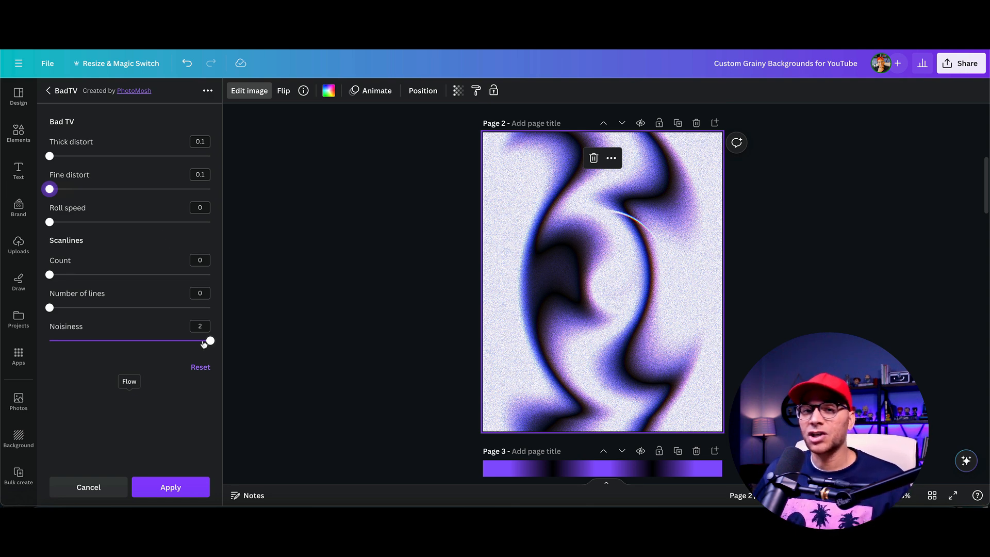
left_click(195, 486)
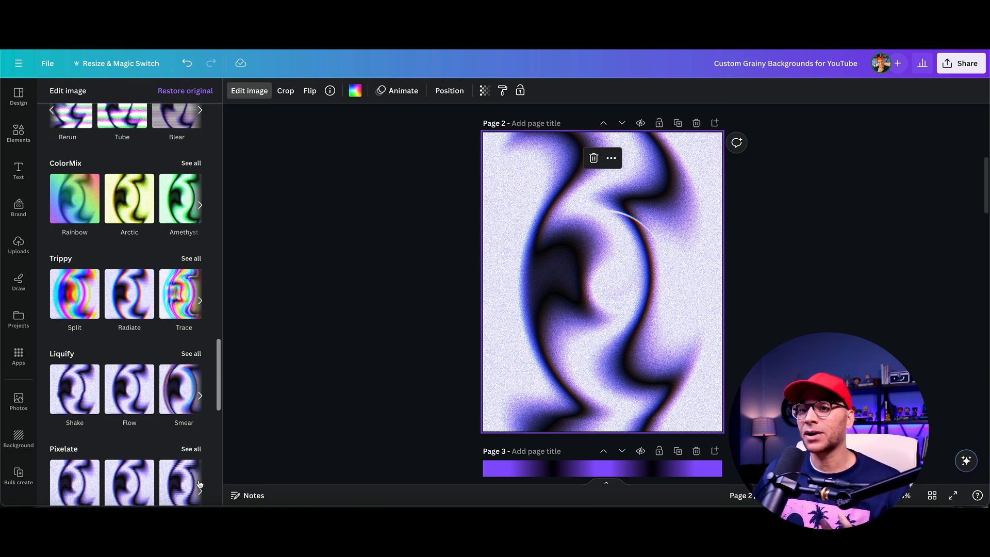
Apply the Sangria effect from the ColorMix set with Hue -0.2 and Saturation 0.2.
scroll(163, 352, "up", 1)
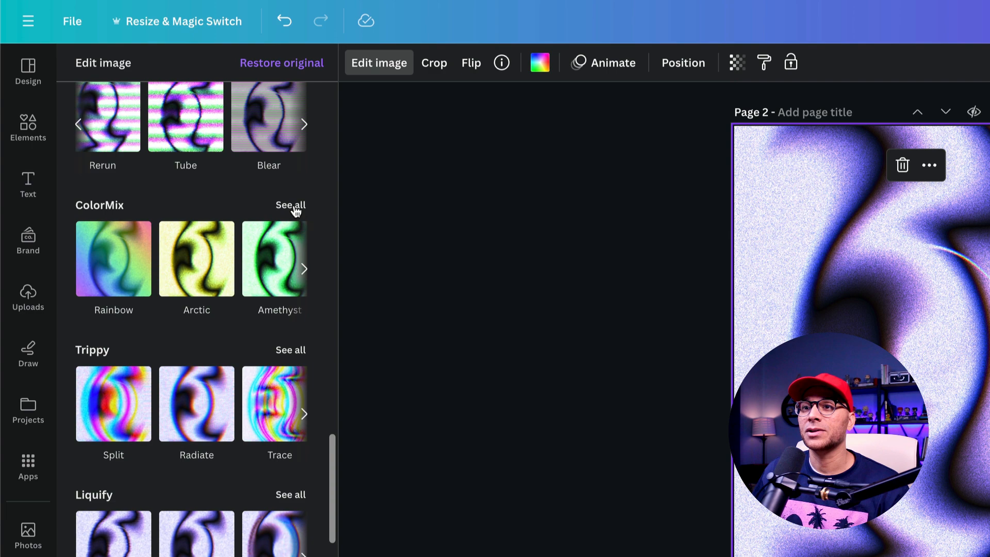
left_click(294, 208)
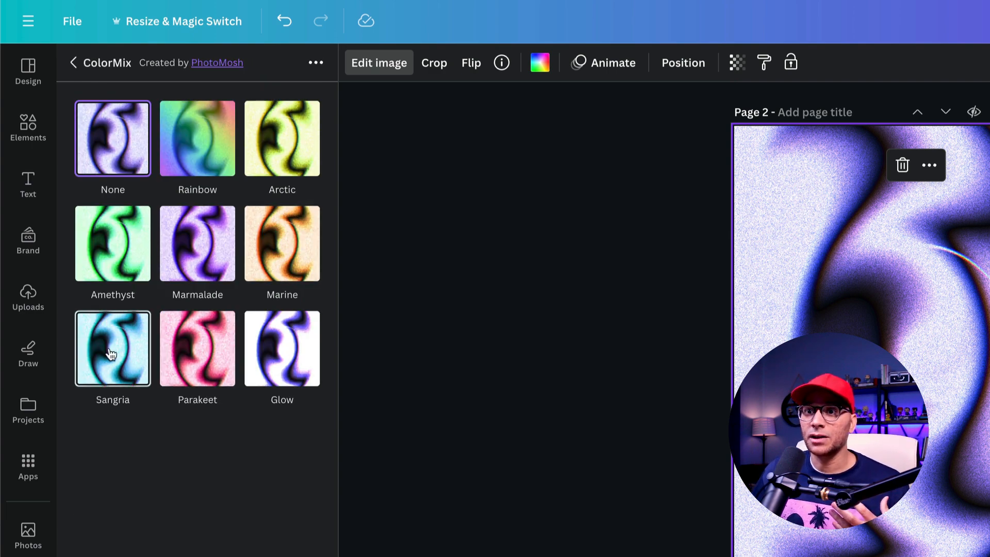
left_click(131, 364)
left_click(131, 364)
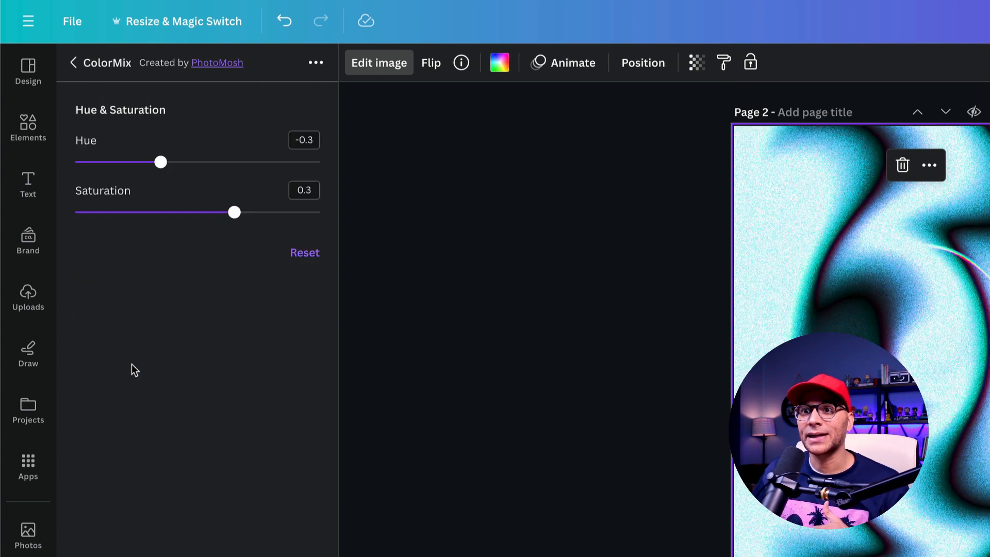
left_click_drag(161, 163, 100, 161)
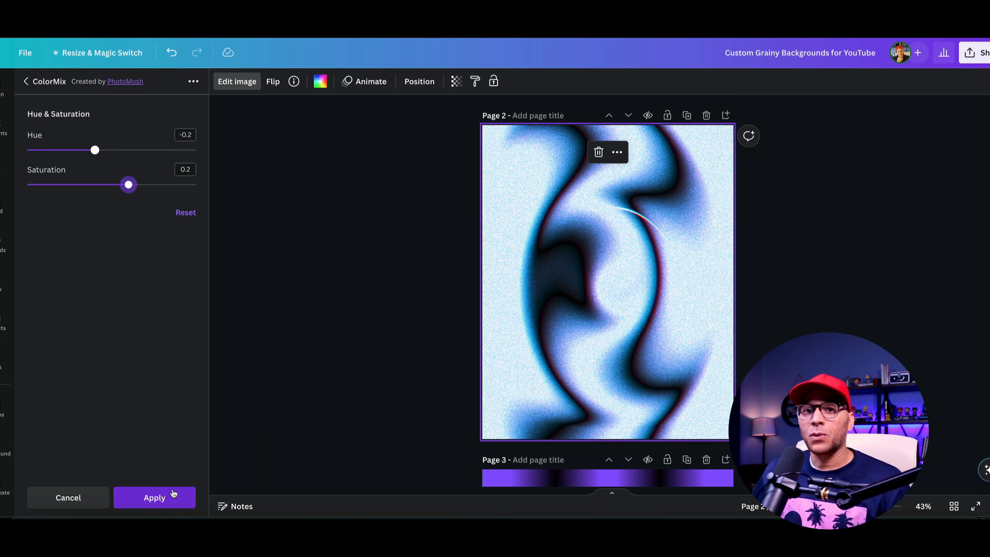
left_click(174, 498)
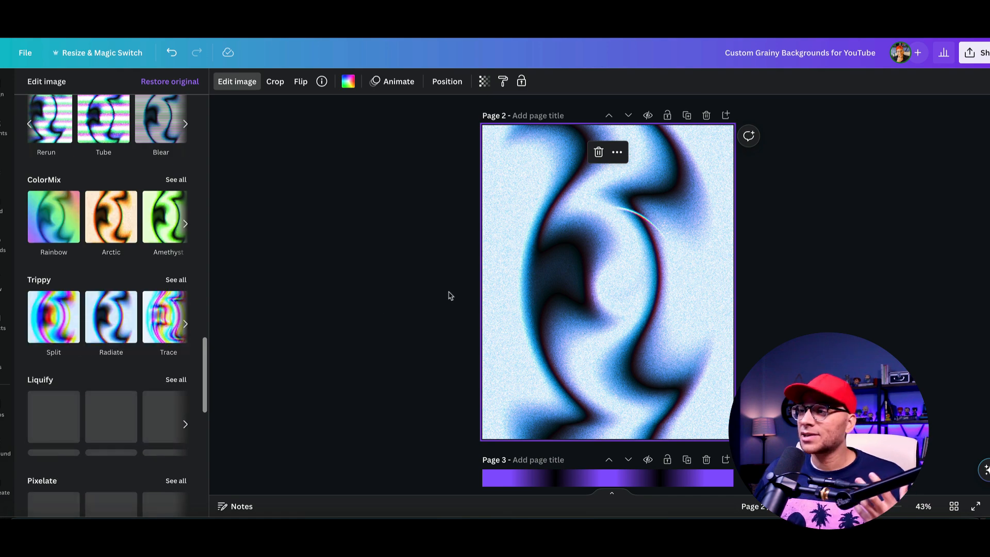
Add a new page after page 2 and search the elements for "gradient blur", limited to graphics.
left_click(726, 115)
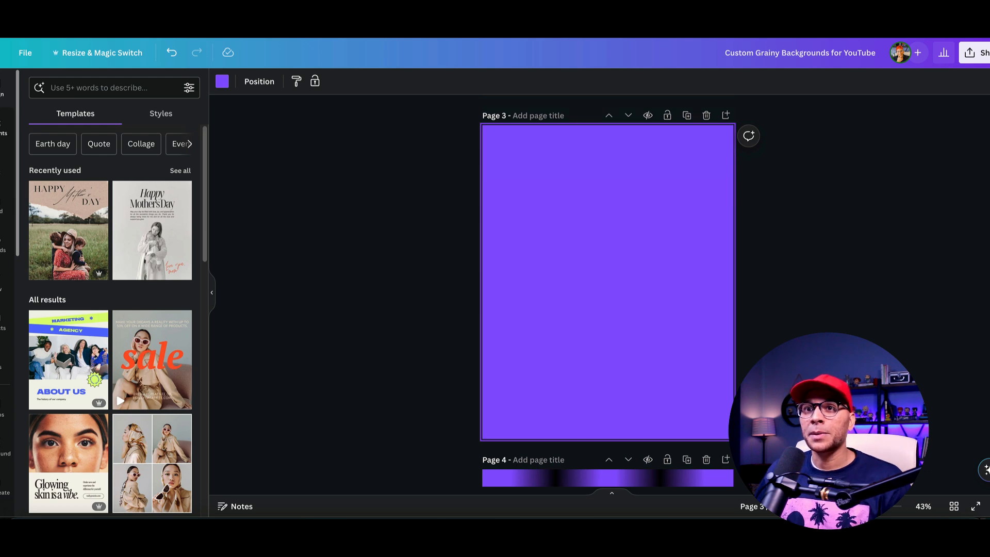
left_click(1, 126)
left_click(156, 87)
type("gr")
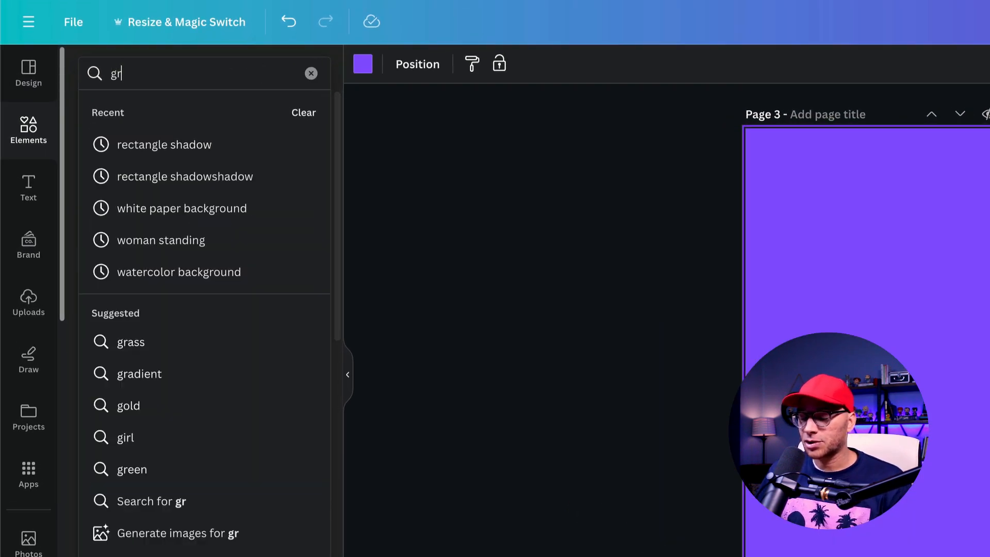
type("adient blur")
key("Return")
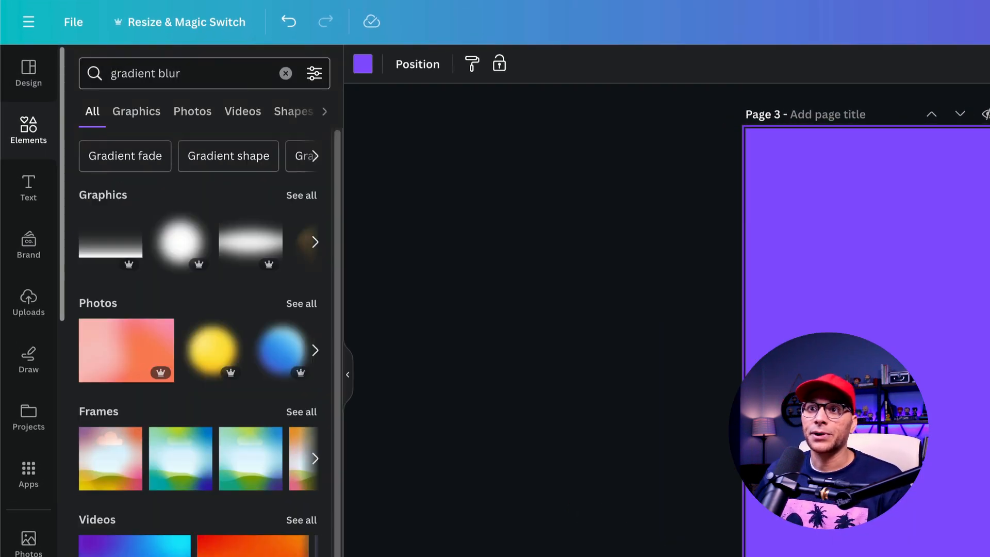
left_click(142, 113)
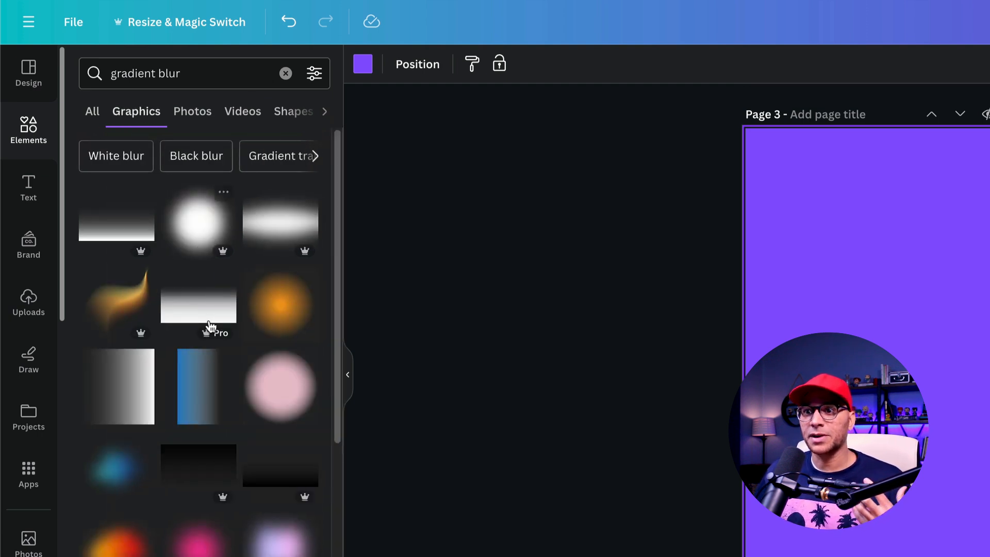
Add the purple and pink blurred blob graphic to page 3 and place it in the page's upper half.
scroll(207, 320, "down", 3)
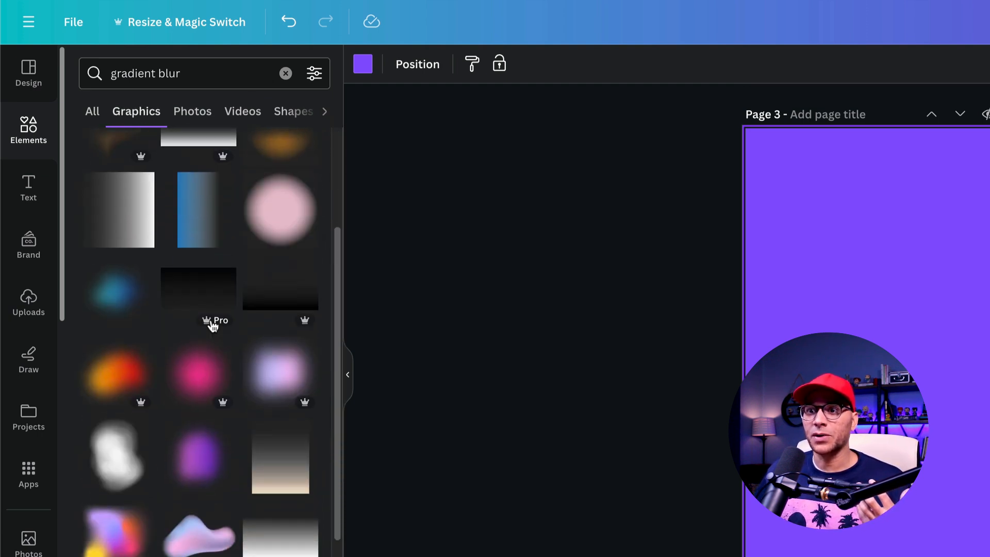
left_click(194, 453)
left_click_drag(914, 364, 876, 228)
left_click(679, 388)
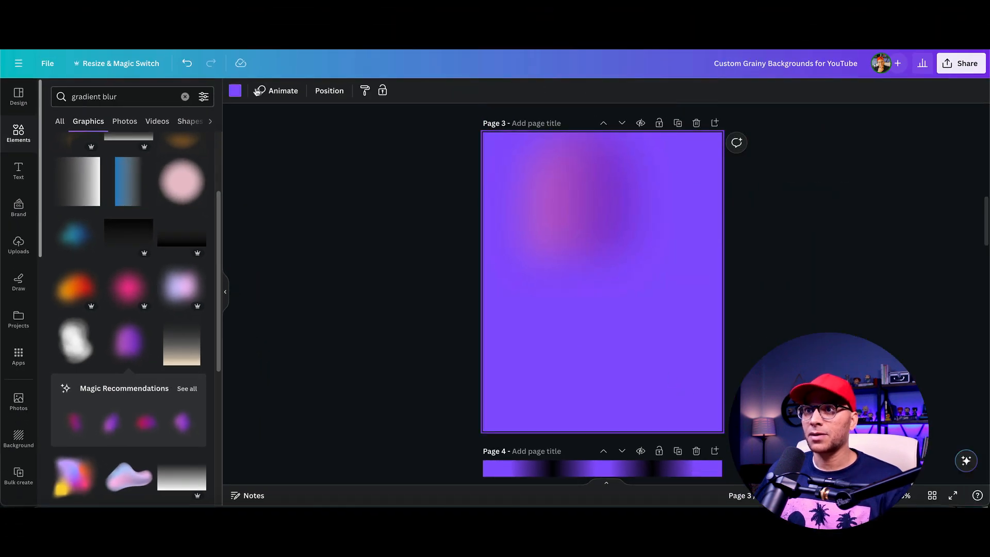
Change the background colour of page 3 to dark purple #2C0D6B.
left_click(235, 91)
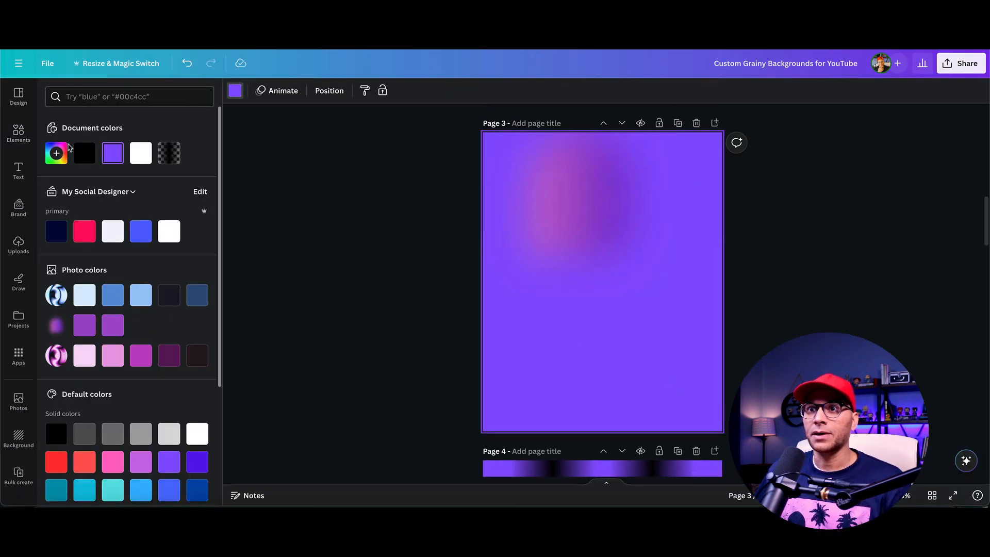
left_click(56, 153)
left_click_drag(158, 213, 181, 235)
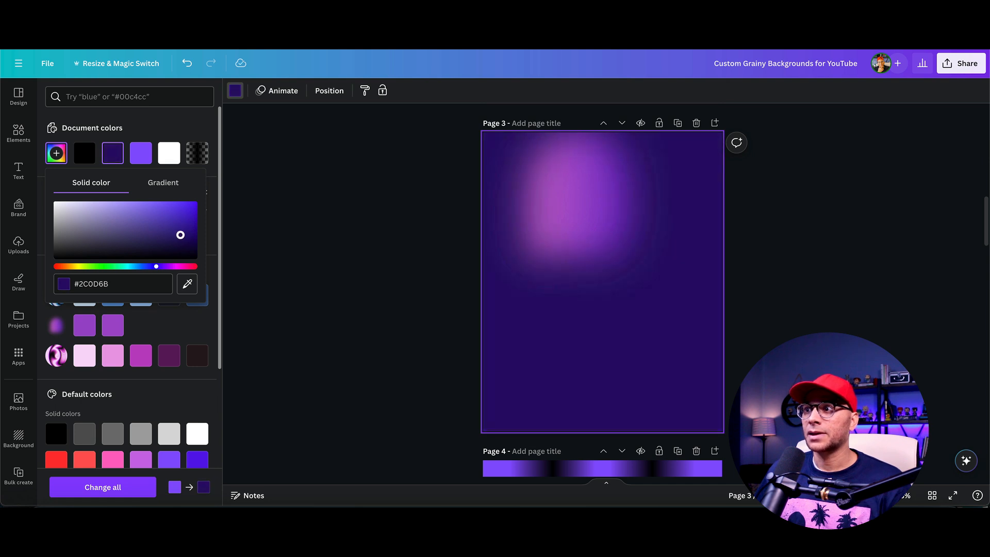
left_click(754, 251)
Duplicate the blob graphic on page 3, placing a smaller rotated copy at the page's right edge and another in its lower-left corner.
left_click_drag(595, 198, 772, 315)
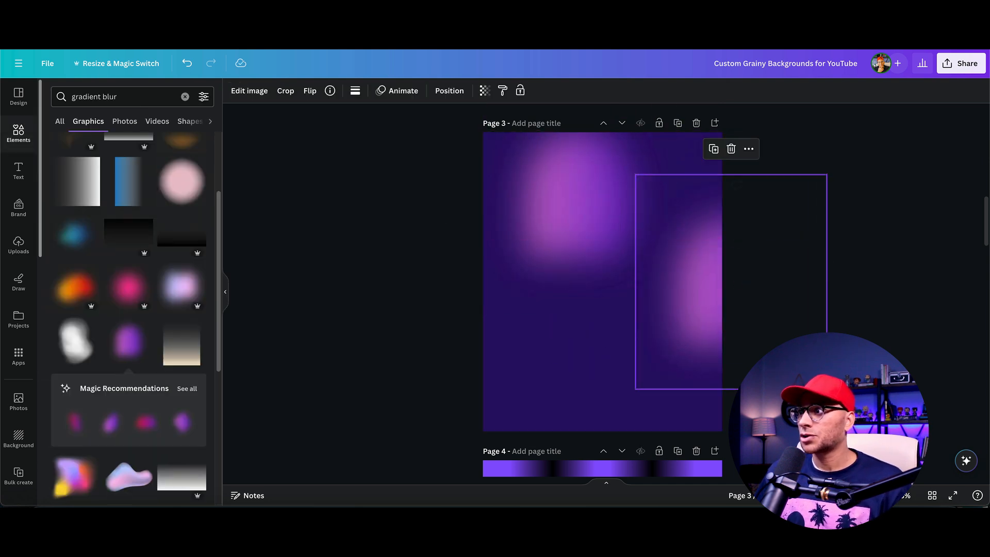
left_click(747, 333)
left_click(699, 319)
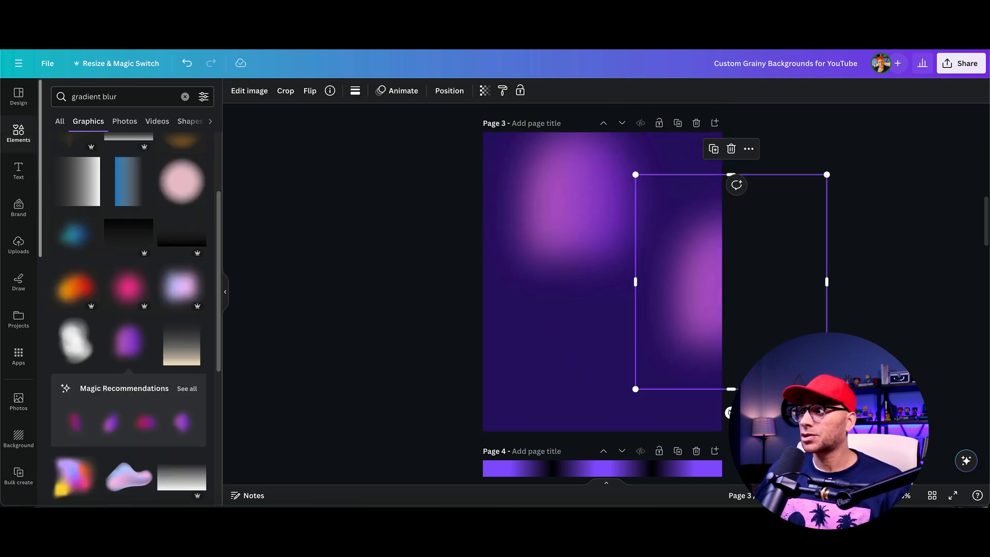
left_click_drag(826, 388, 751, 302)
left_click_drag(687, 263, 685, 306)
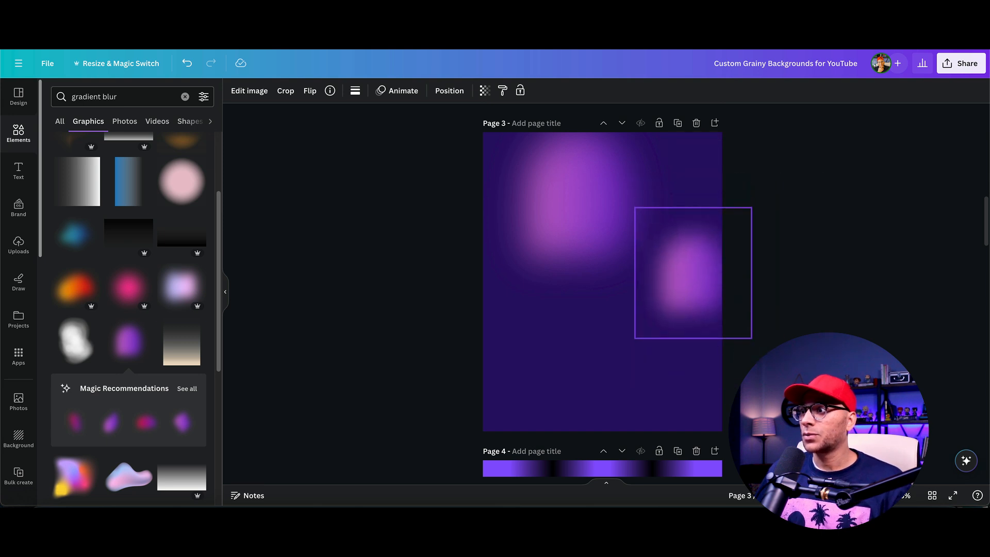
left_click_drag(692, 362, 616, 295)
left_click_drag(693, 275, 555, 366)
left_click(822, 228)
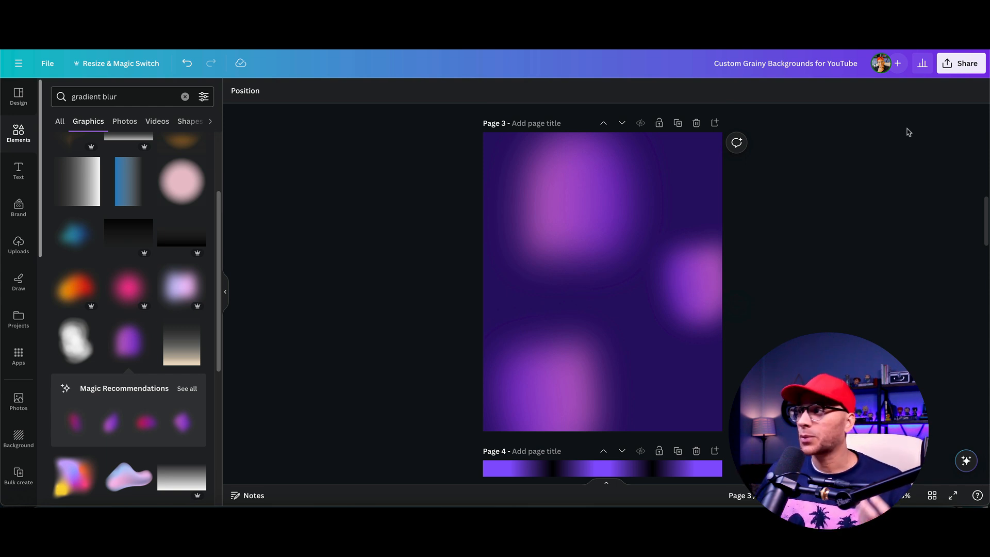
Paste page 3 as a flattened image onto a blank page 4 and make it that page's background.
left_click(962, 63)
left_click(764, 305)
scroll(764, 305, "down", 5)
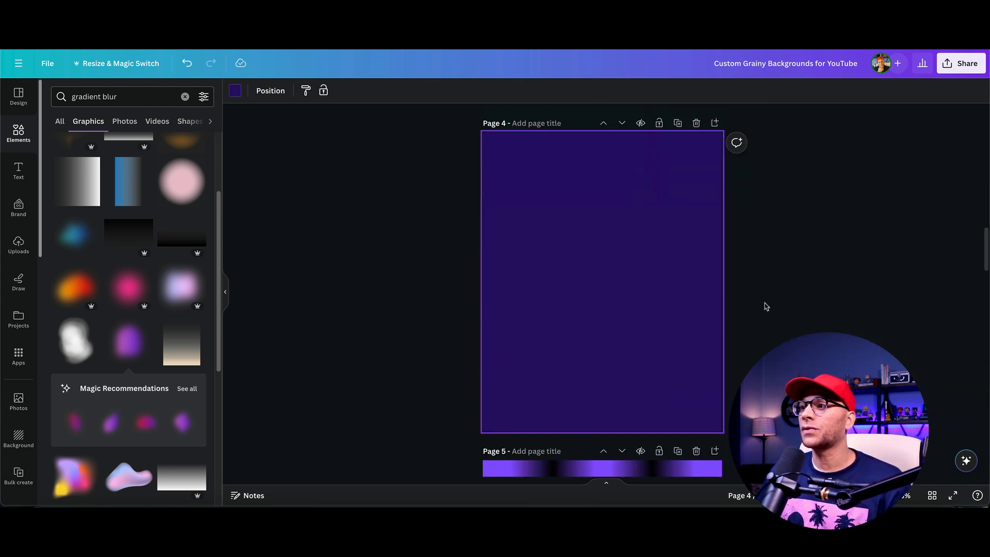
left_click(613, 268)
key("ctrl+v")
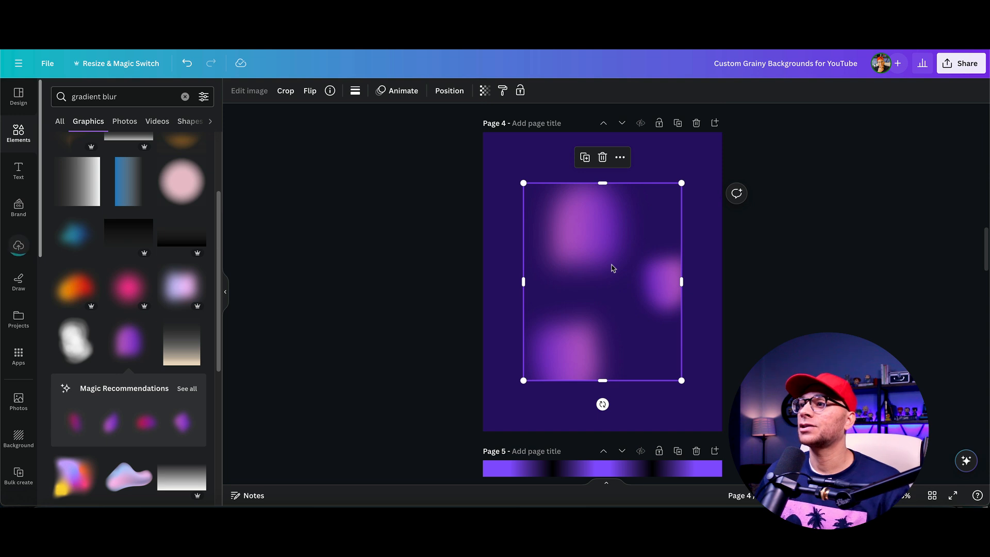
right_click(612, 268)
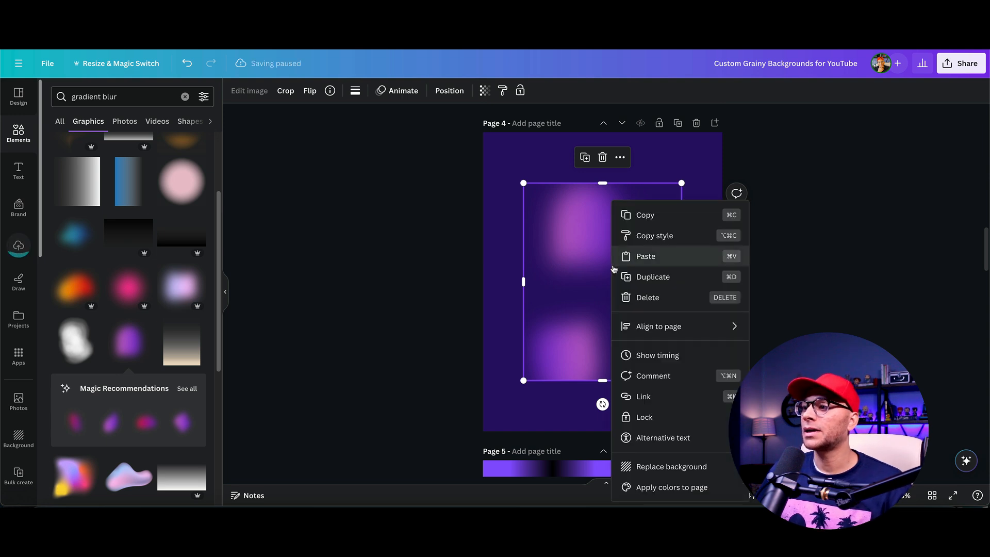
left_click(701, 467)
Apply the Trace effect from the Trippy set to page 4's background image.
left_click(619, 251)
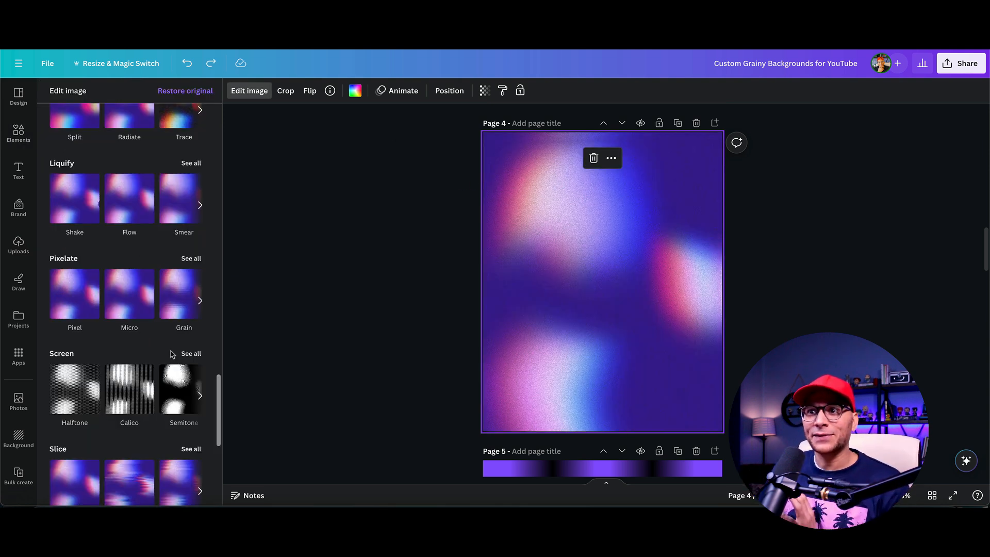
scroll(143, 338, "up", 3)
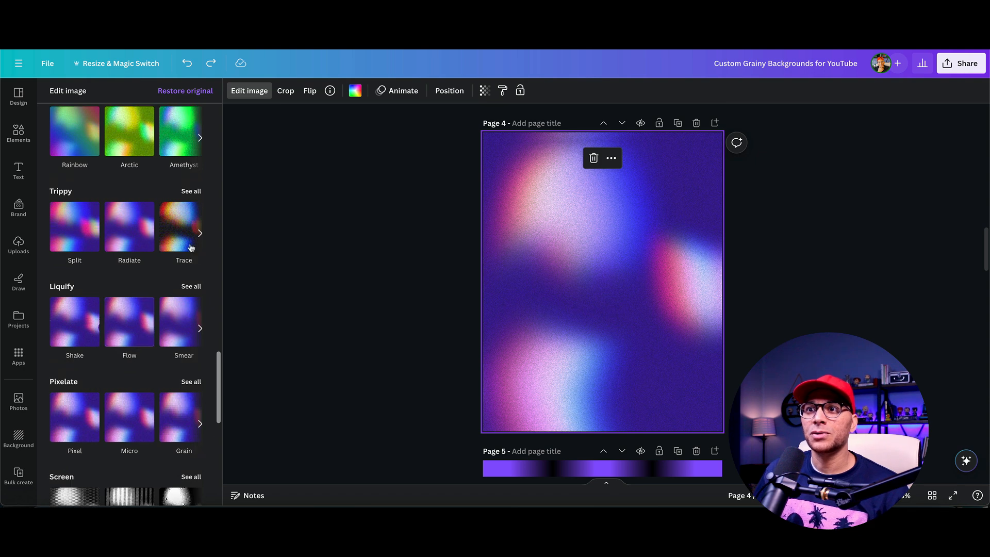
left_click(193, 195)
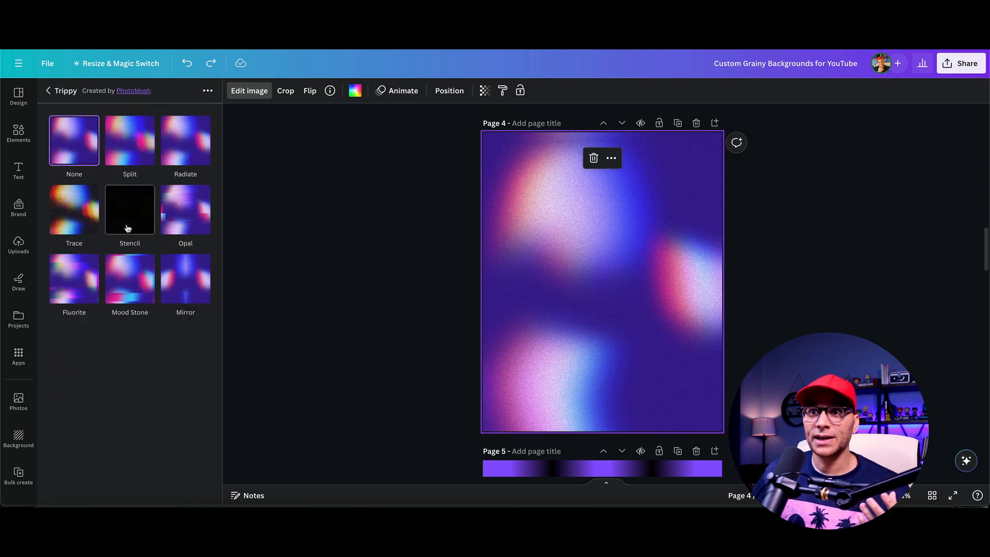
left_click(81, 217)
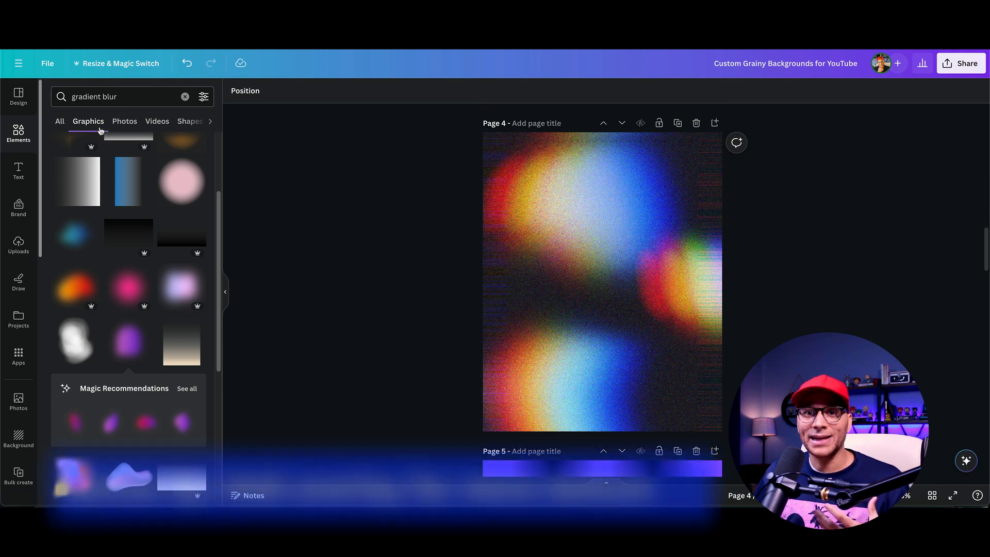
Search the elements for "overlay", limited to graphics.
left_click(19, 133)
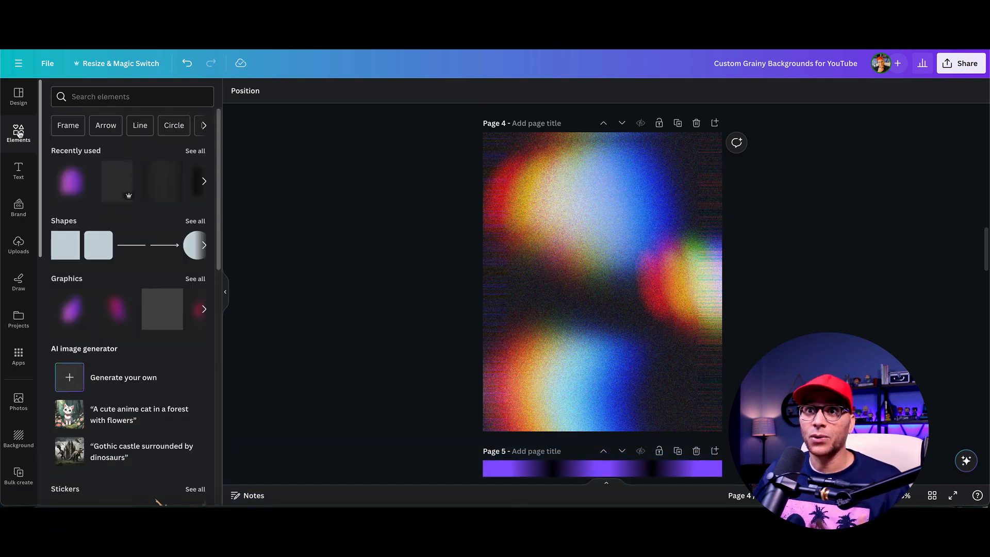
left_click(129, 97)
type("over")
type("lay")
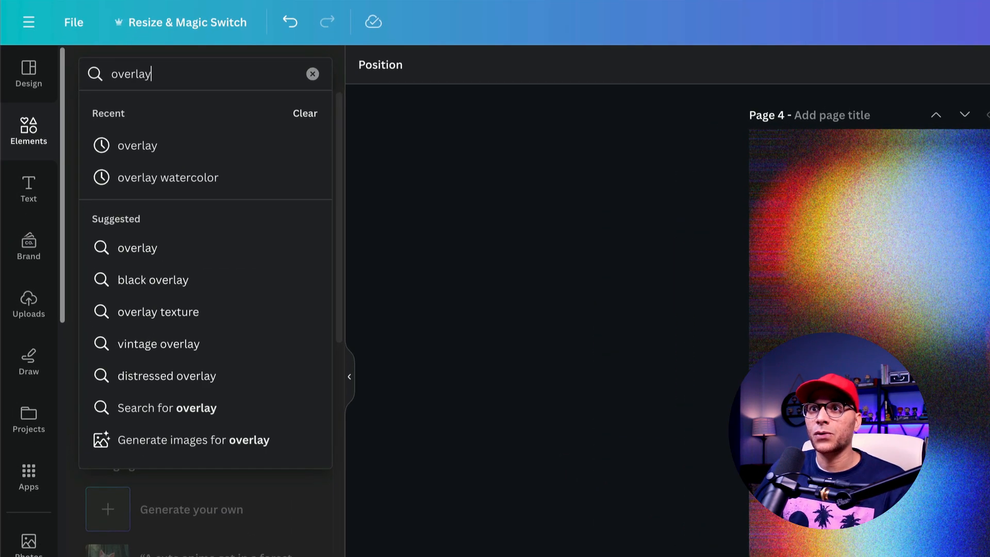
key("Return")
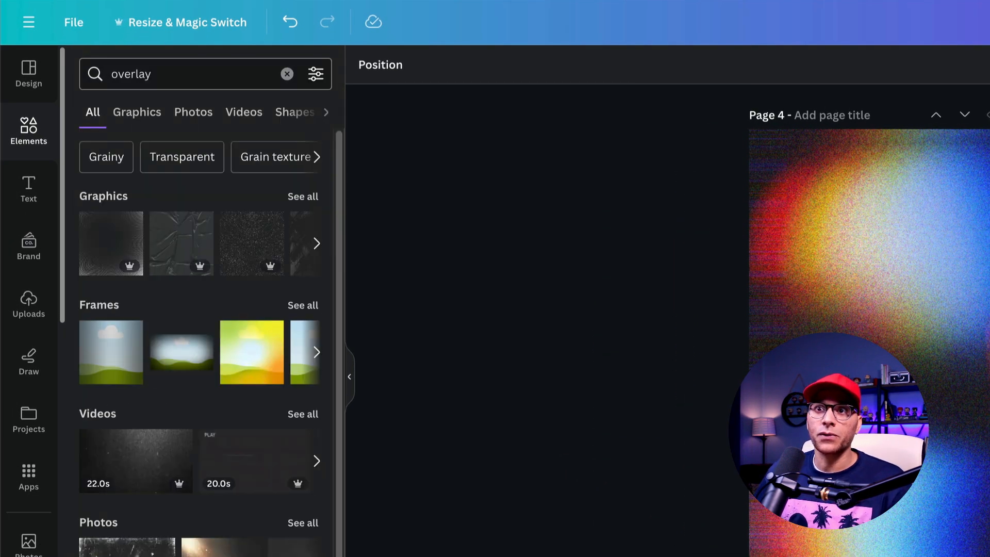
left_click(149, 120)
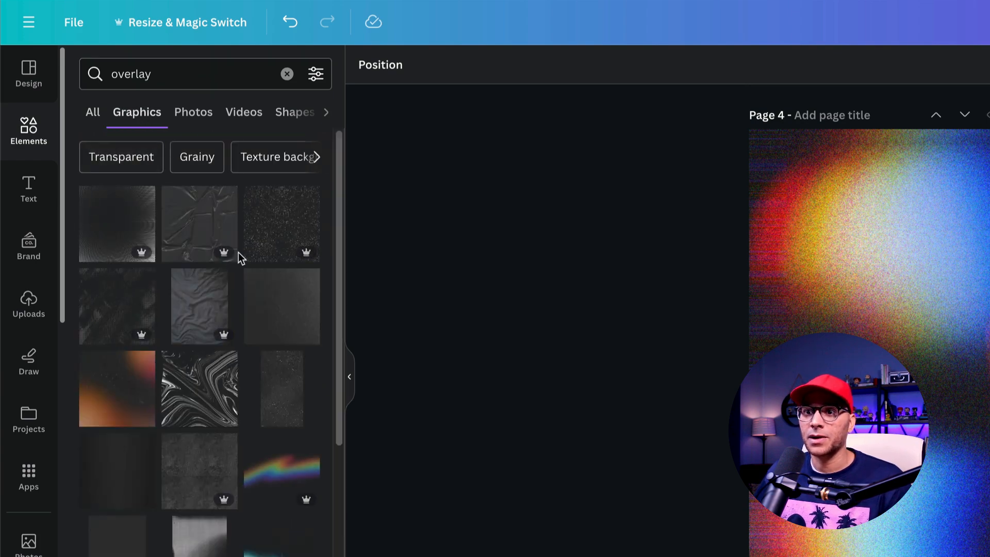
Add the plain dark grey textured overlay graphic to page 4 and enlarge it to cover the whole page.
scroll(238, 252, "down", 4)
scroll(236, 257, "down", 1)
scroll(235, 276, "up", 5)
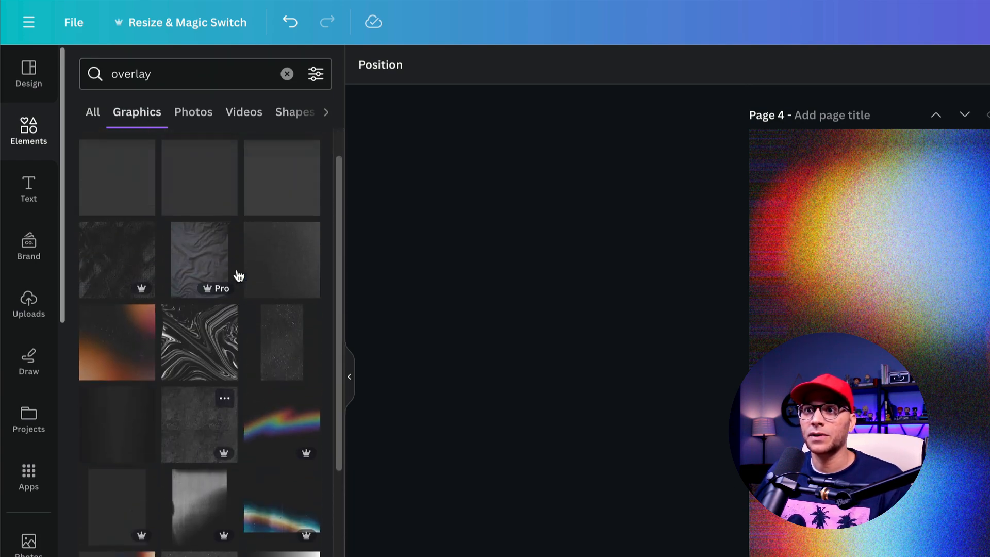
scroll(231, 268, "up", 1)
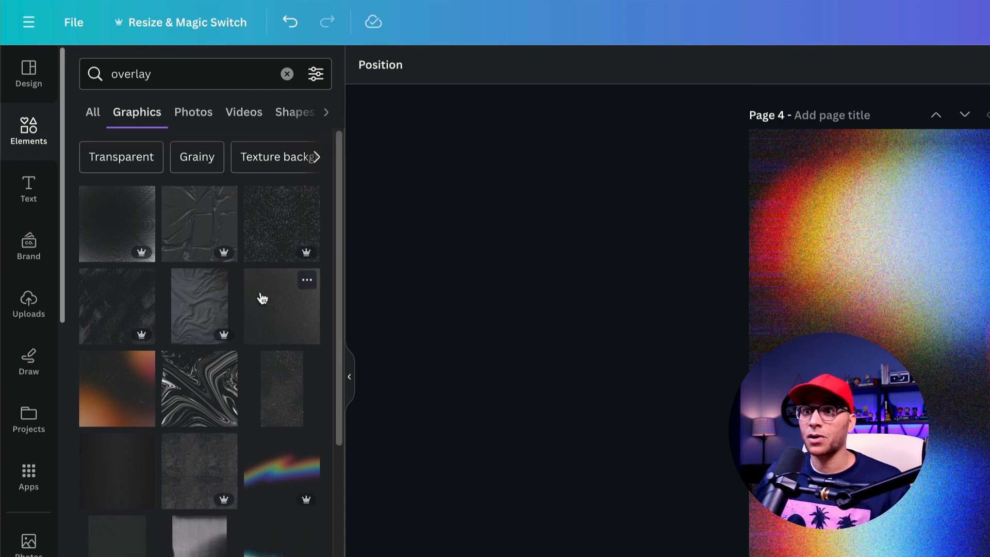
left_click(287, 306)
right_click(921, 326)
left_click_drag(619, 212, 702, 105)
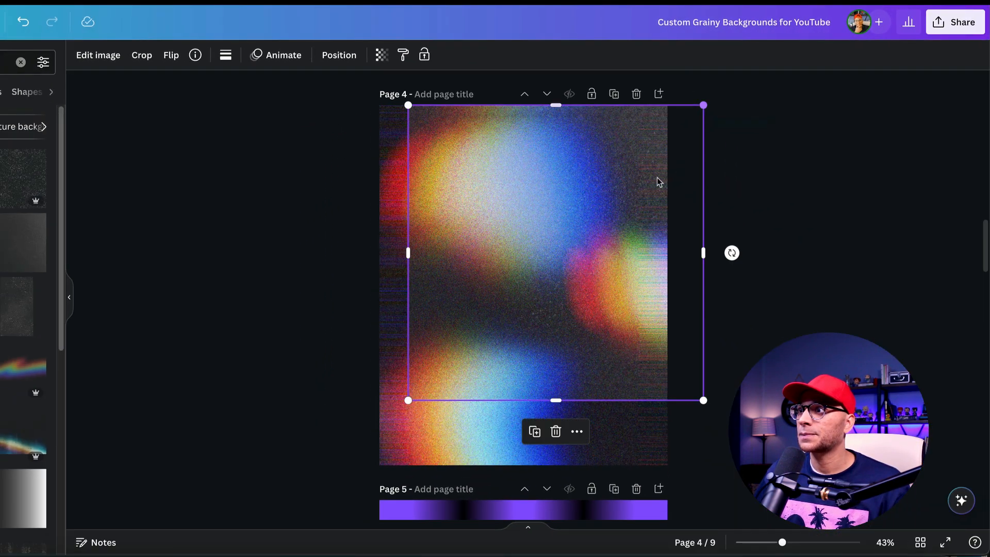
left_click_drag(407, 400, 343, 465)
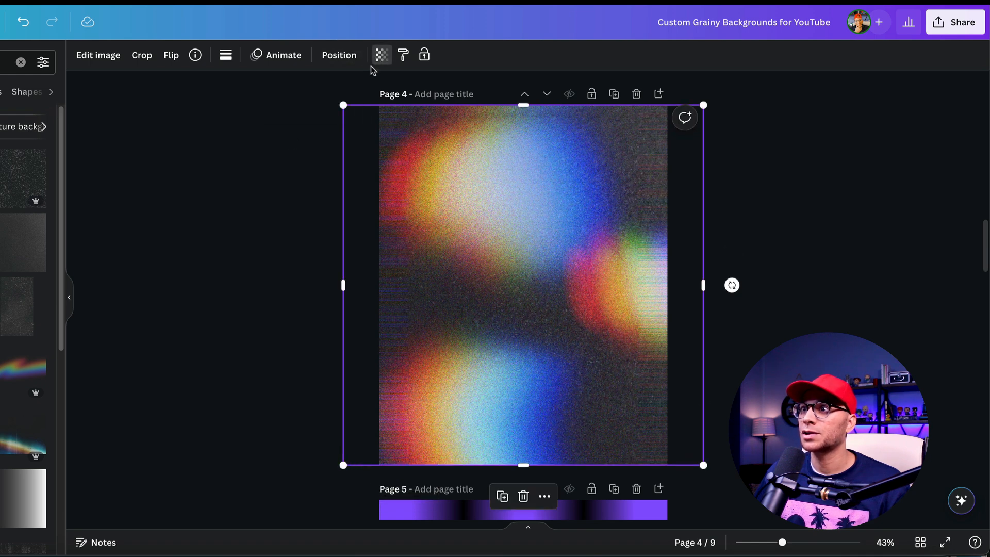
Make the overlay graphic on page 4 slightly more transparent.
left_click(381, 54)
left_click_drag(322, 105, 296, 105)
left_click(954, 435)
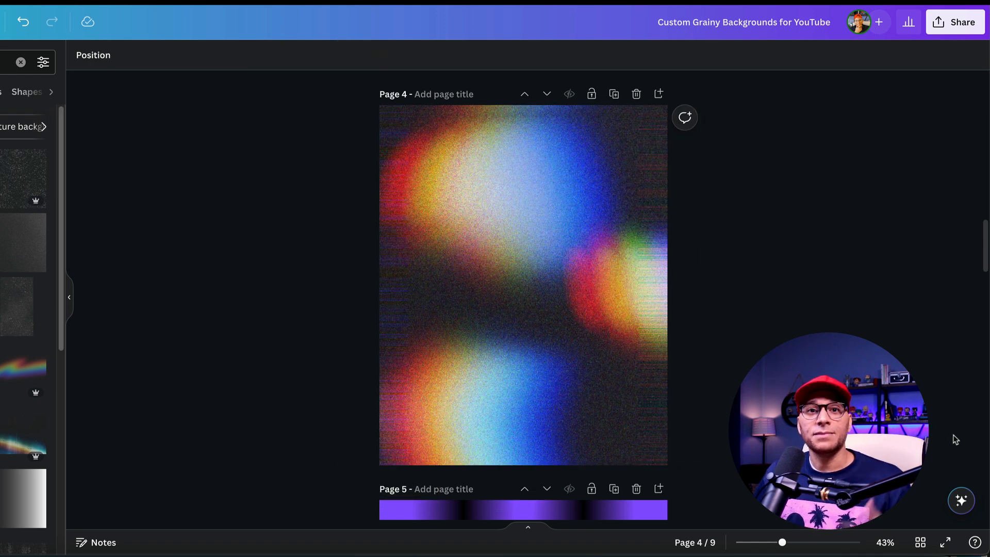